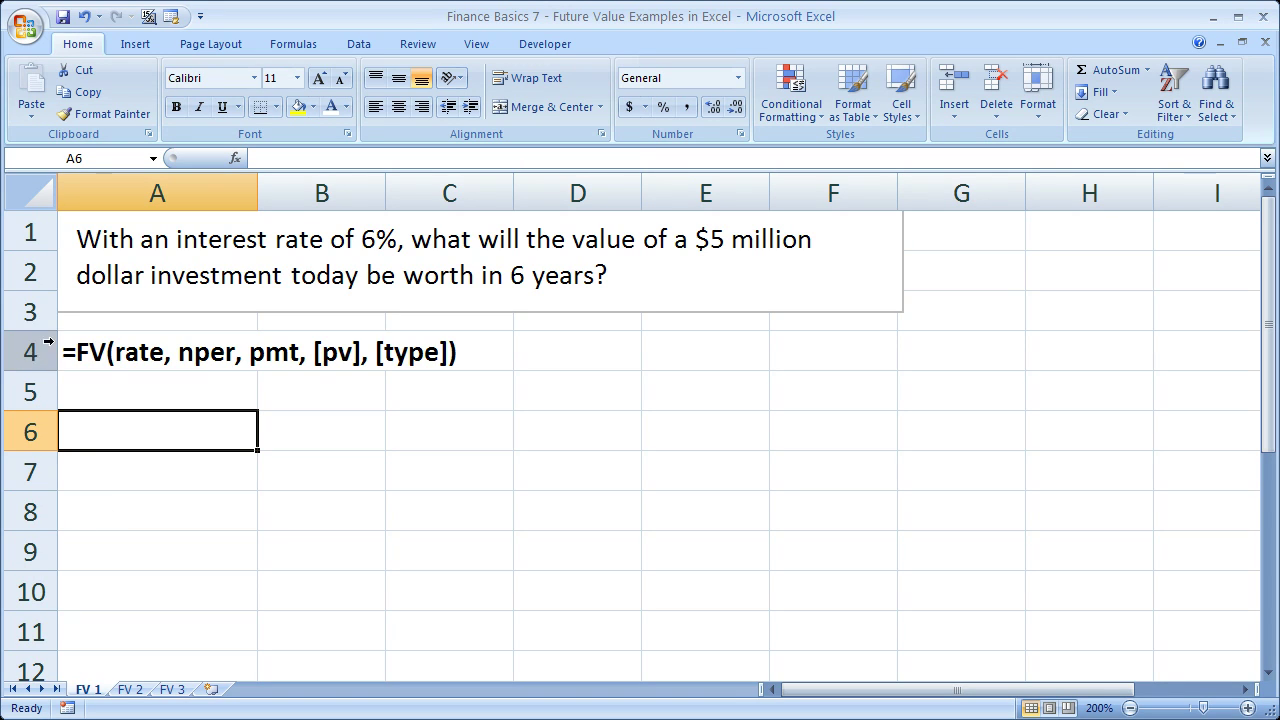
- Calculate the future value in cell A6 of the FV 1 sheet with the formula =FV(.06,6,0,5000000), keeping the cell selected
drag(72, 350, 531, 334)
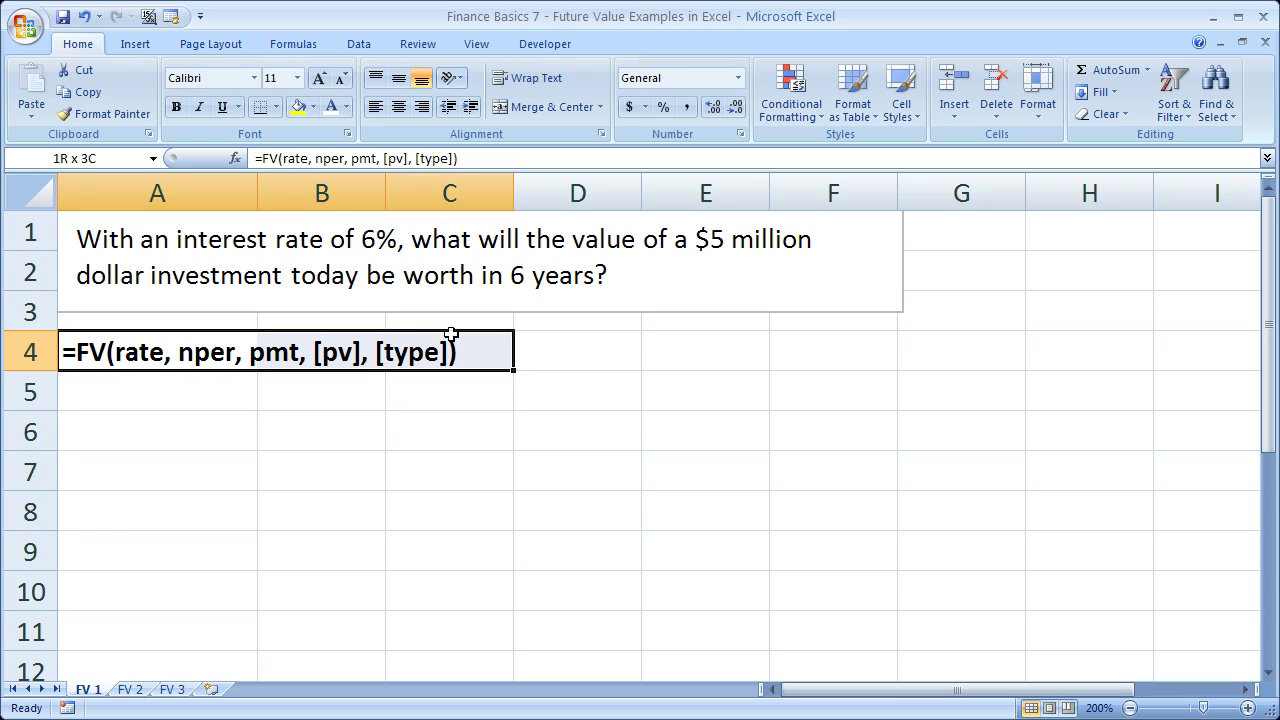
click(129, 431)
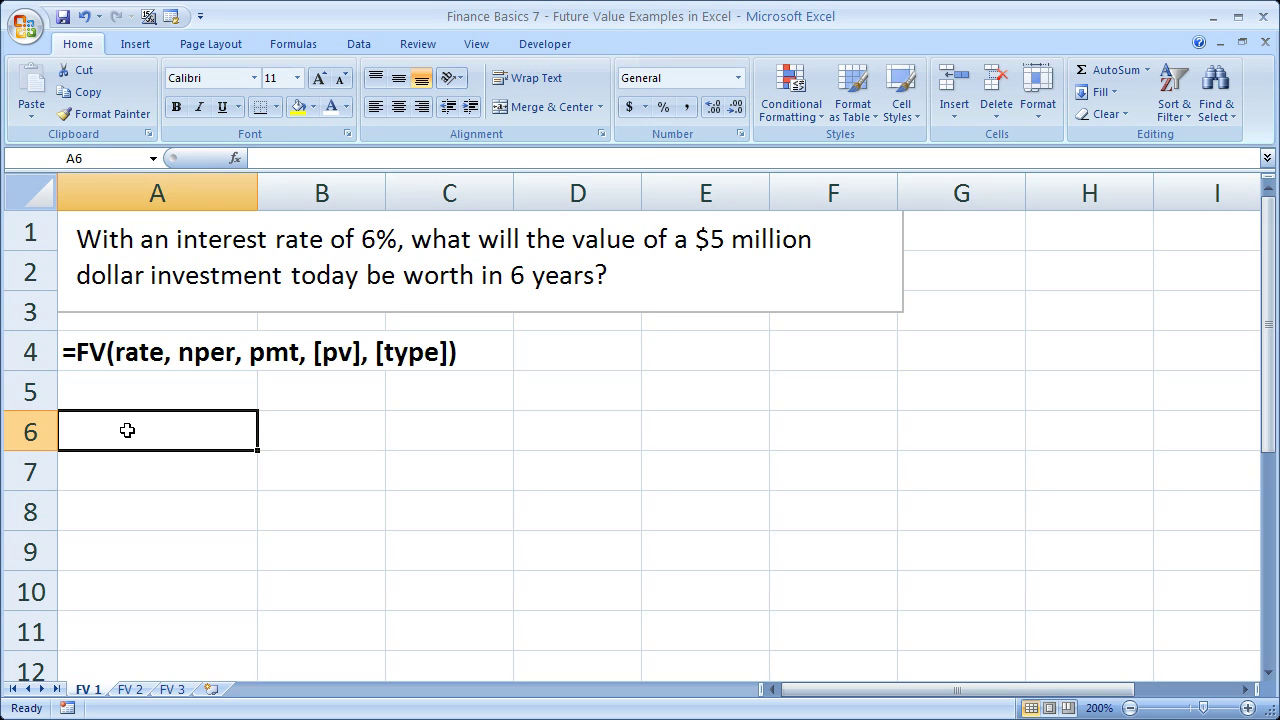
text(=fv)
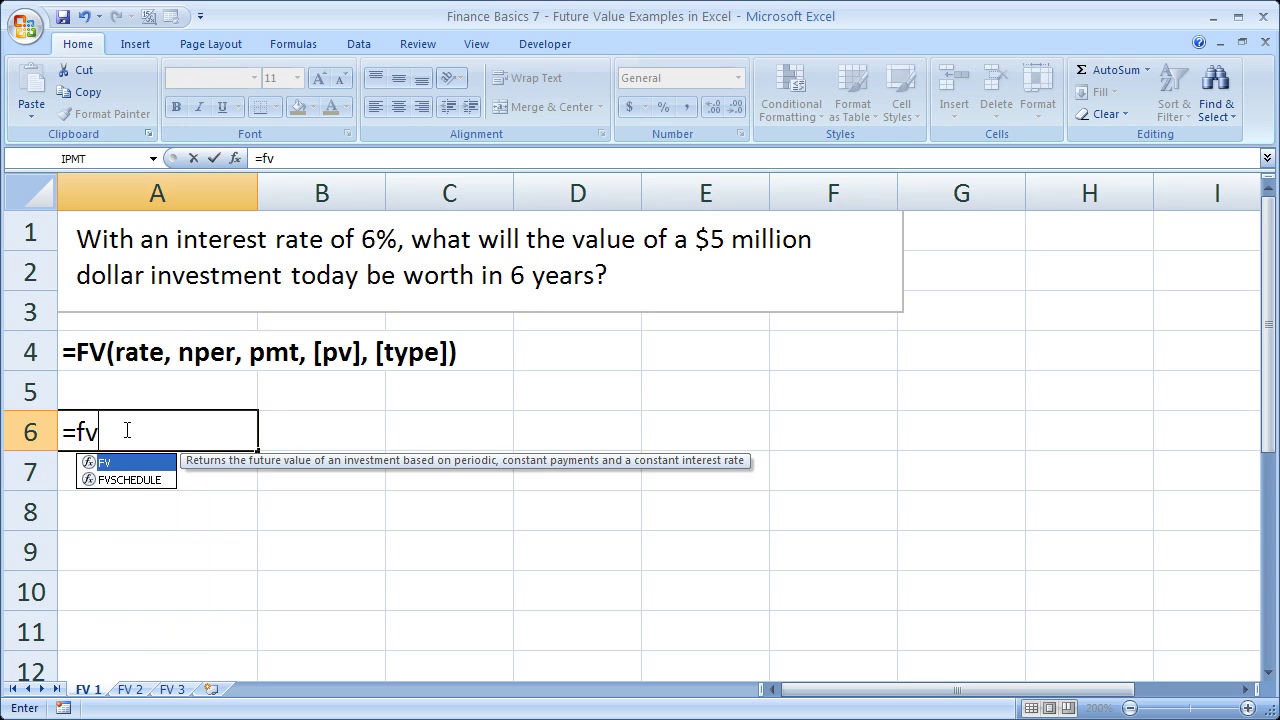
text(()
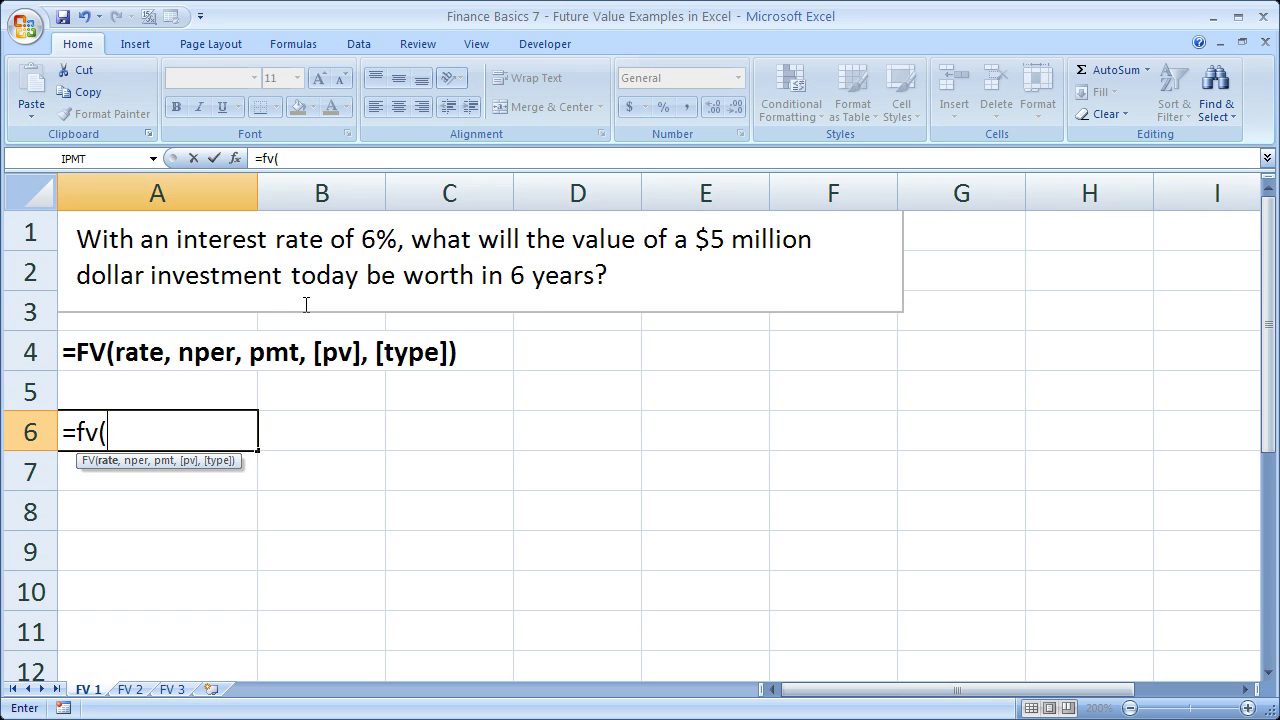
text(.06)
text(,)
text(6,)
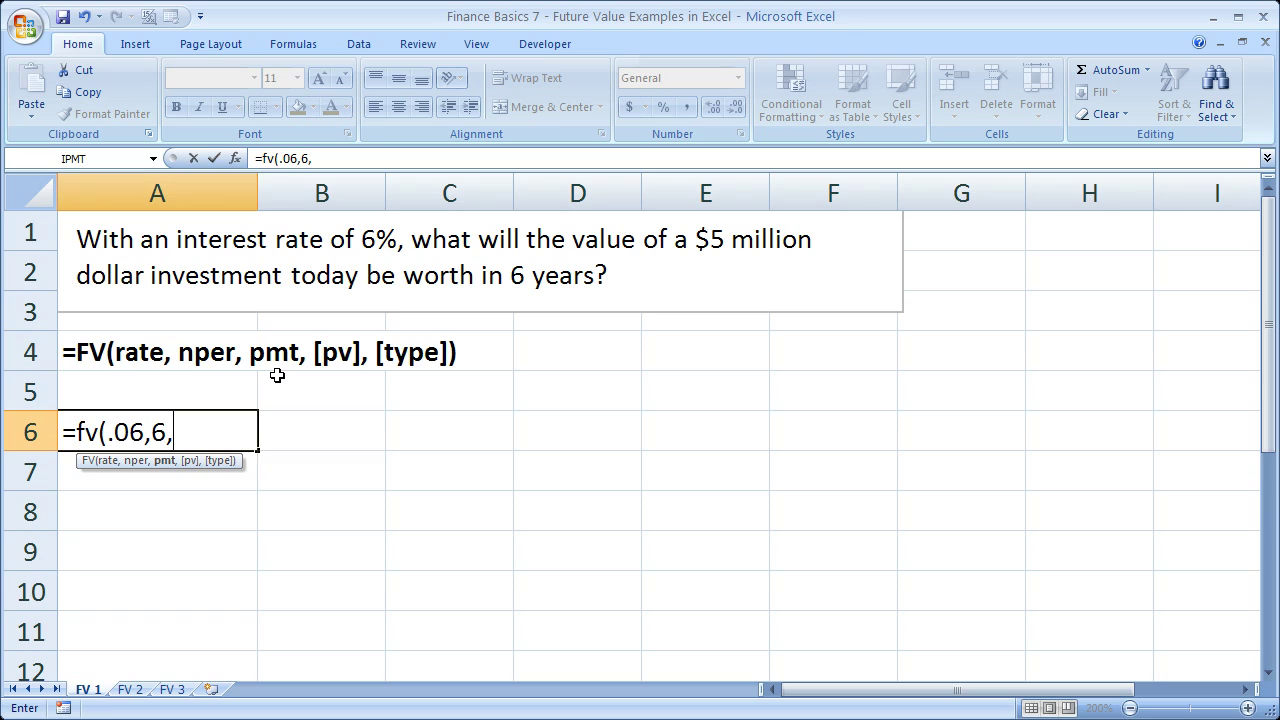
text(0,)
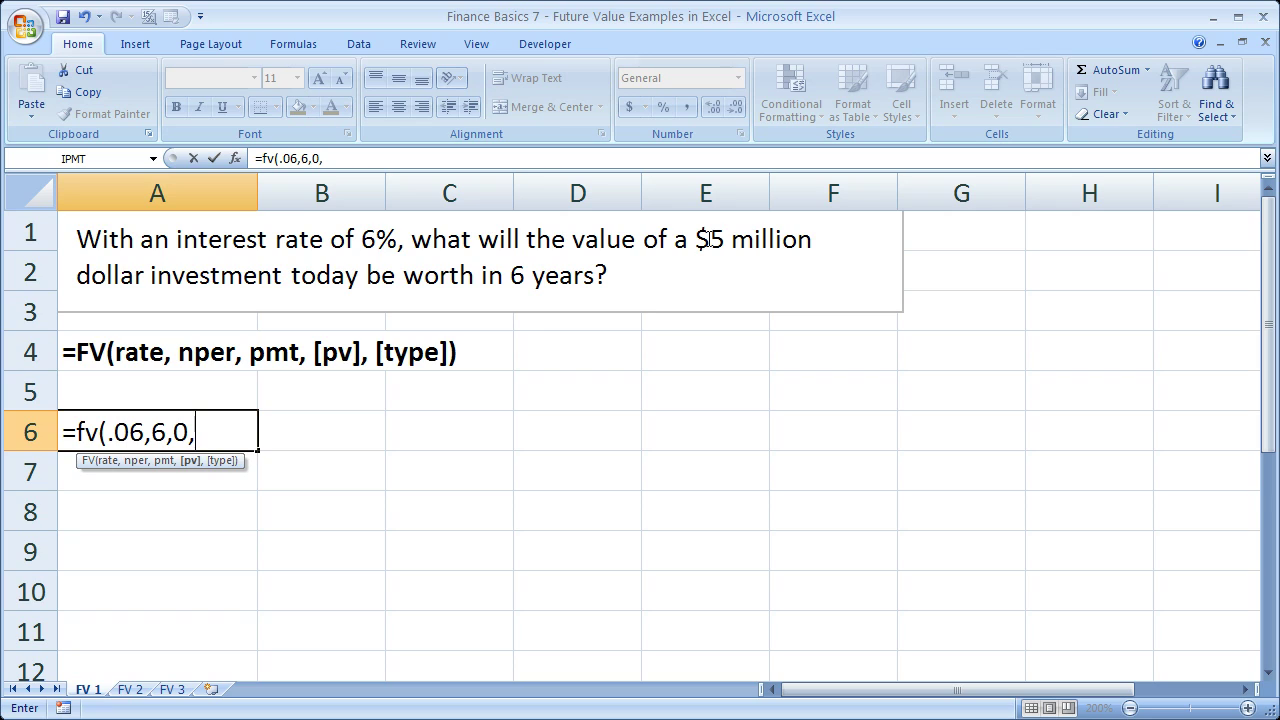
text(5)
text(000)
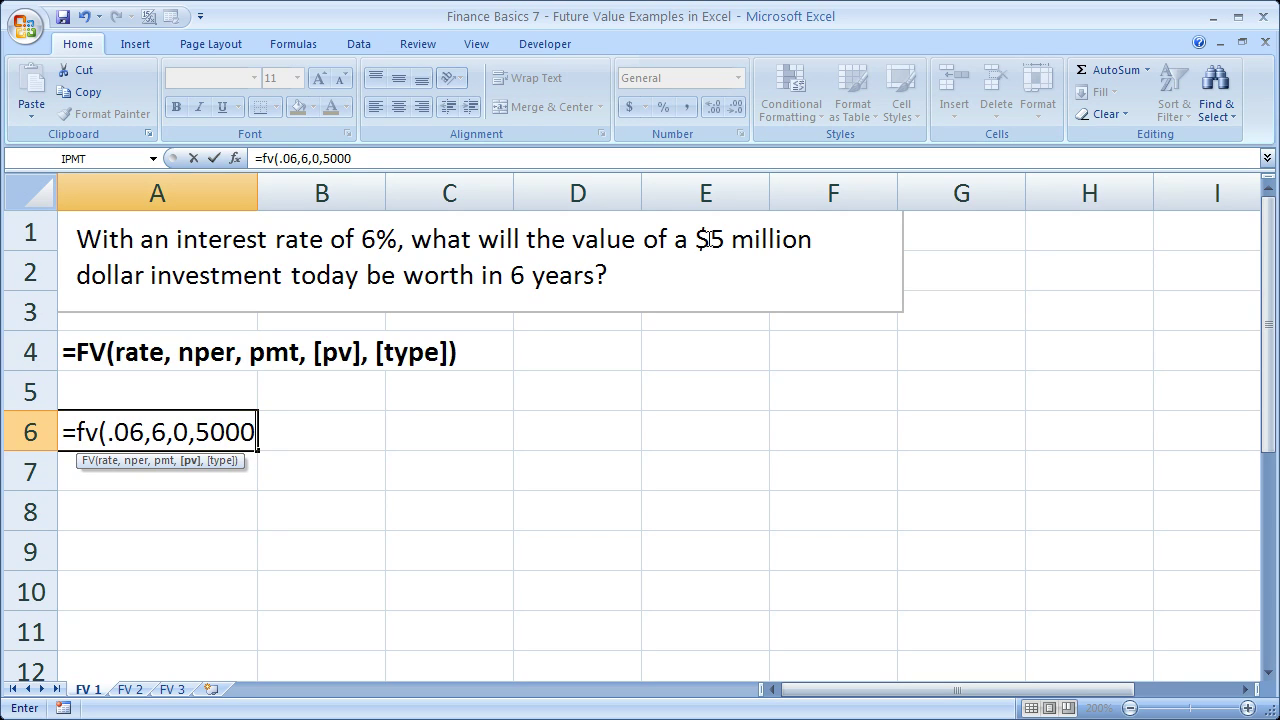
text(000)
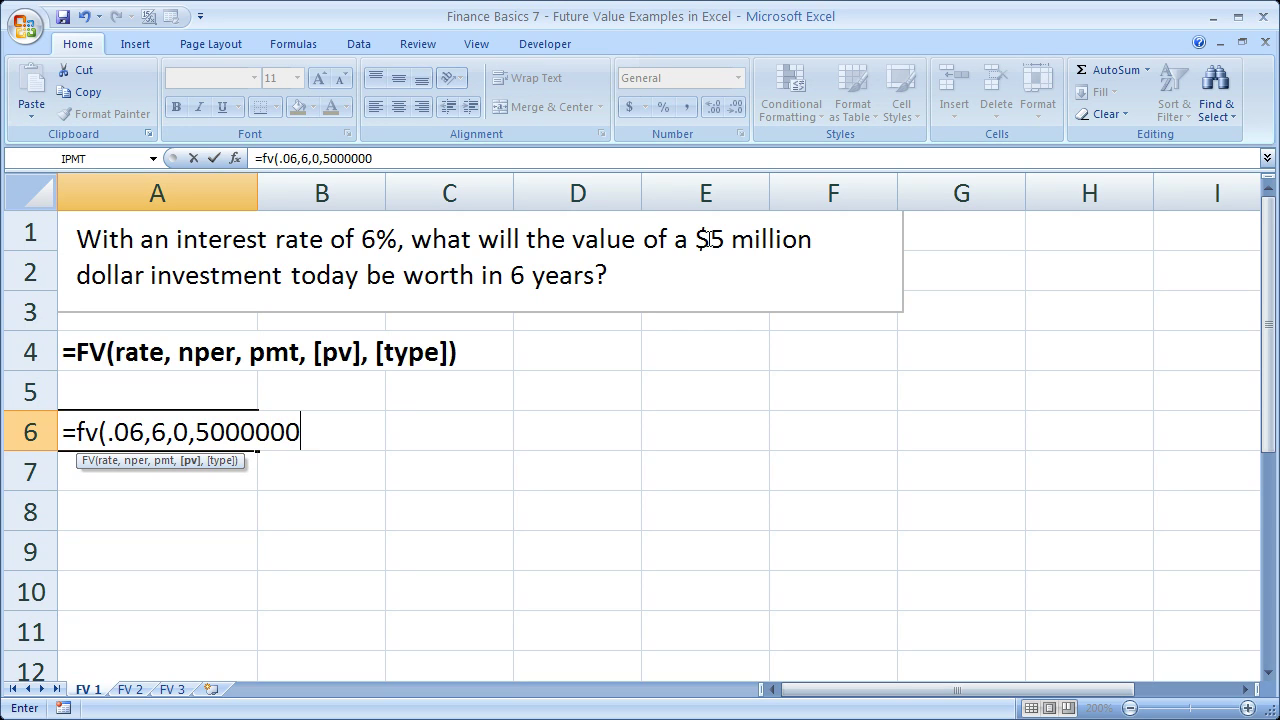
text())
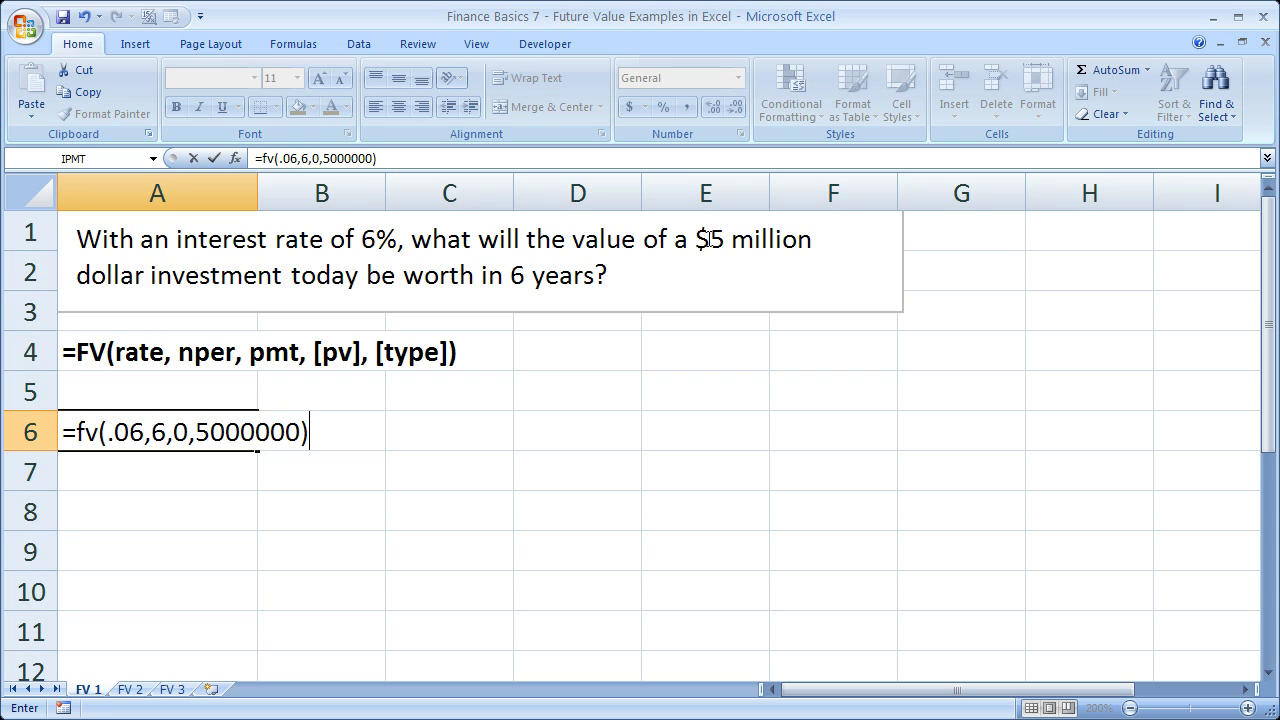
key(ctrl+Return)
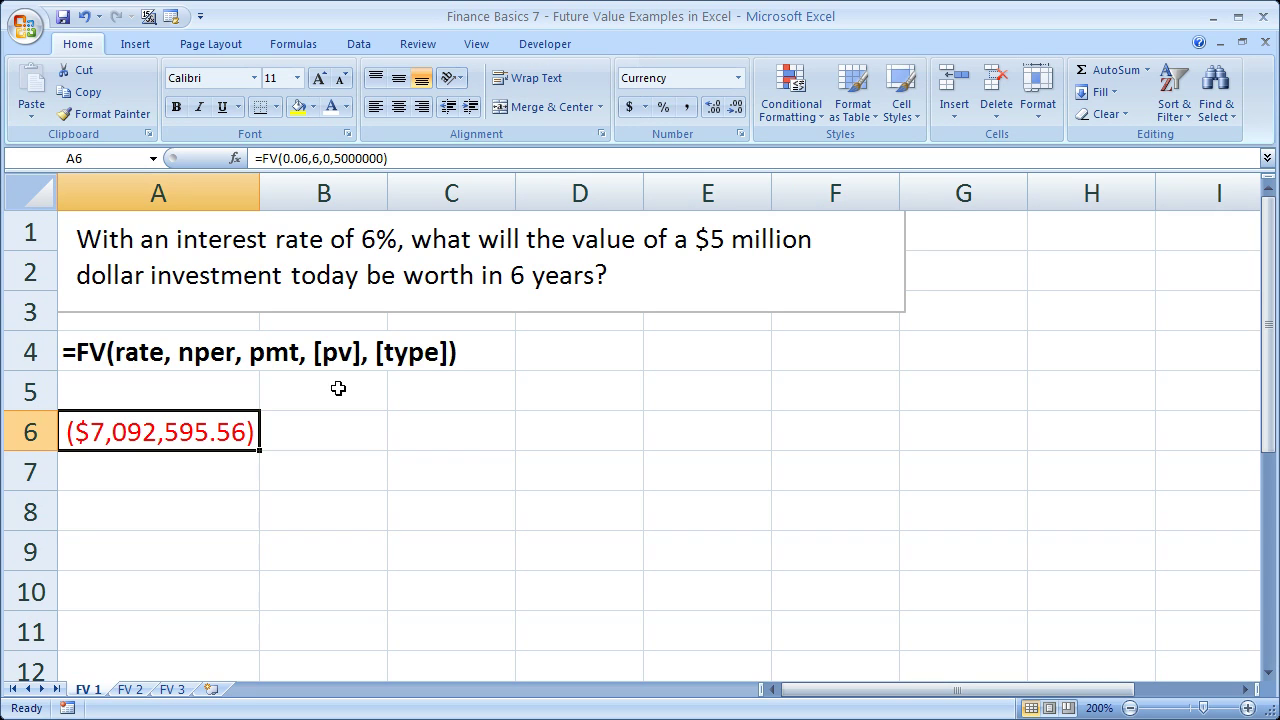
- Reverse the sign of the A6 result by putting a minus sign in front of the FV function
double_click(207, 436)
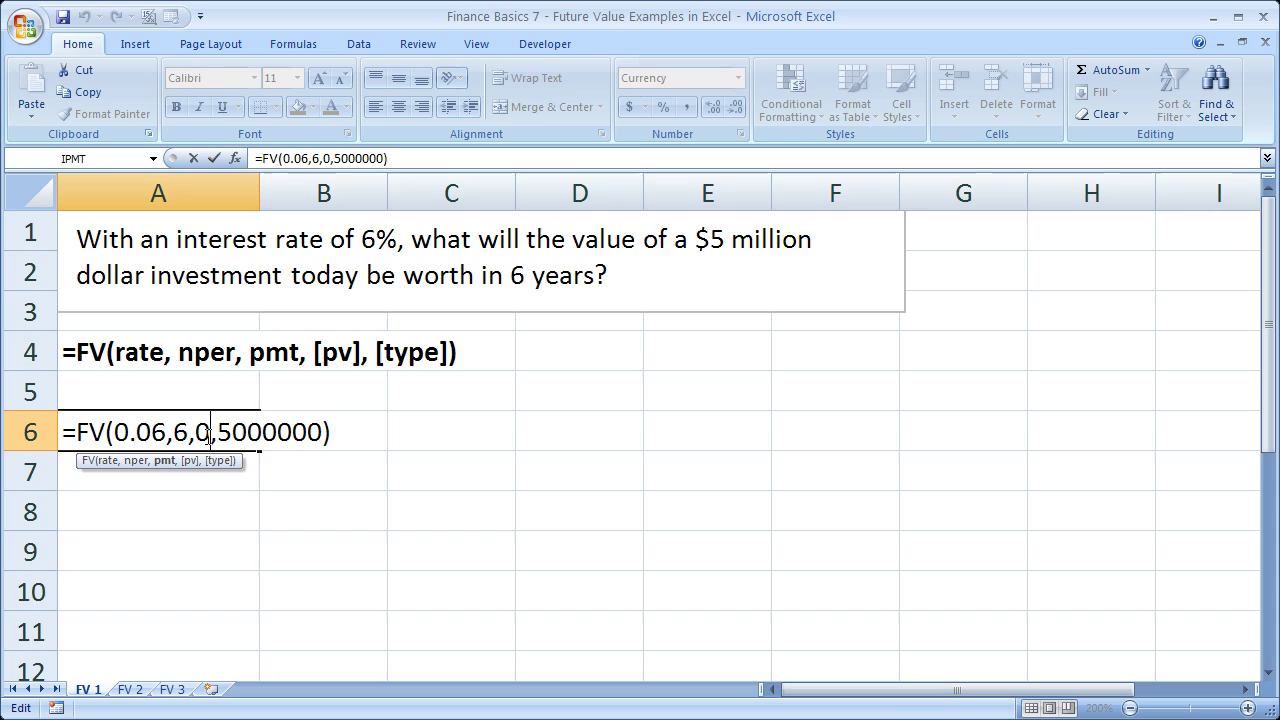
click(218, 432)
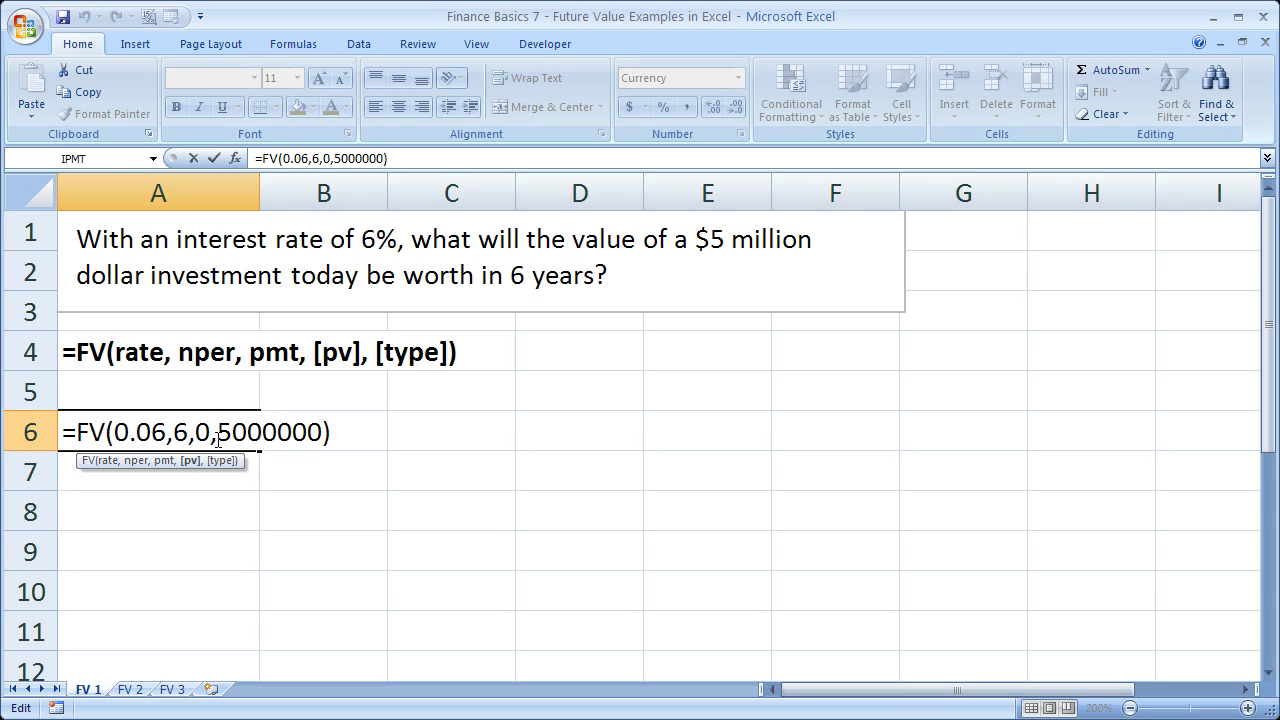
text(-)
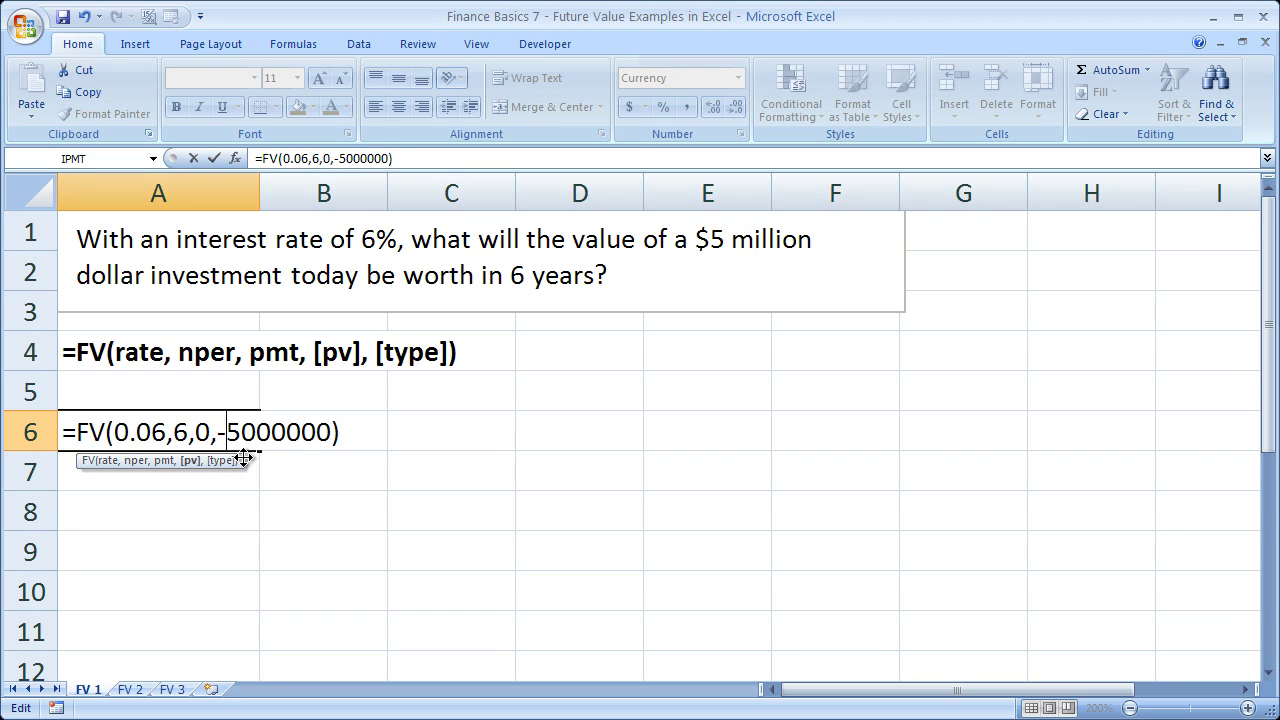
key(BackSpace)
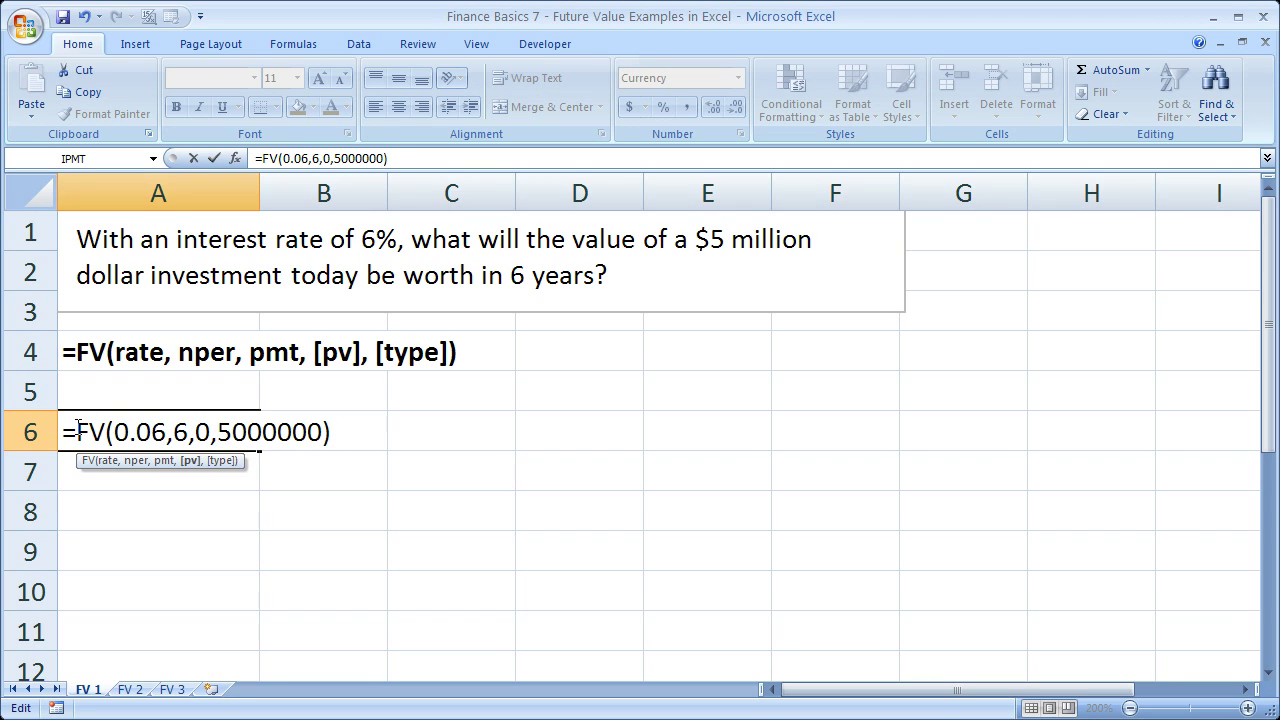
text(-)
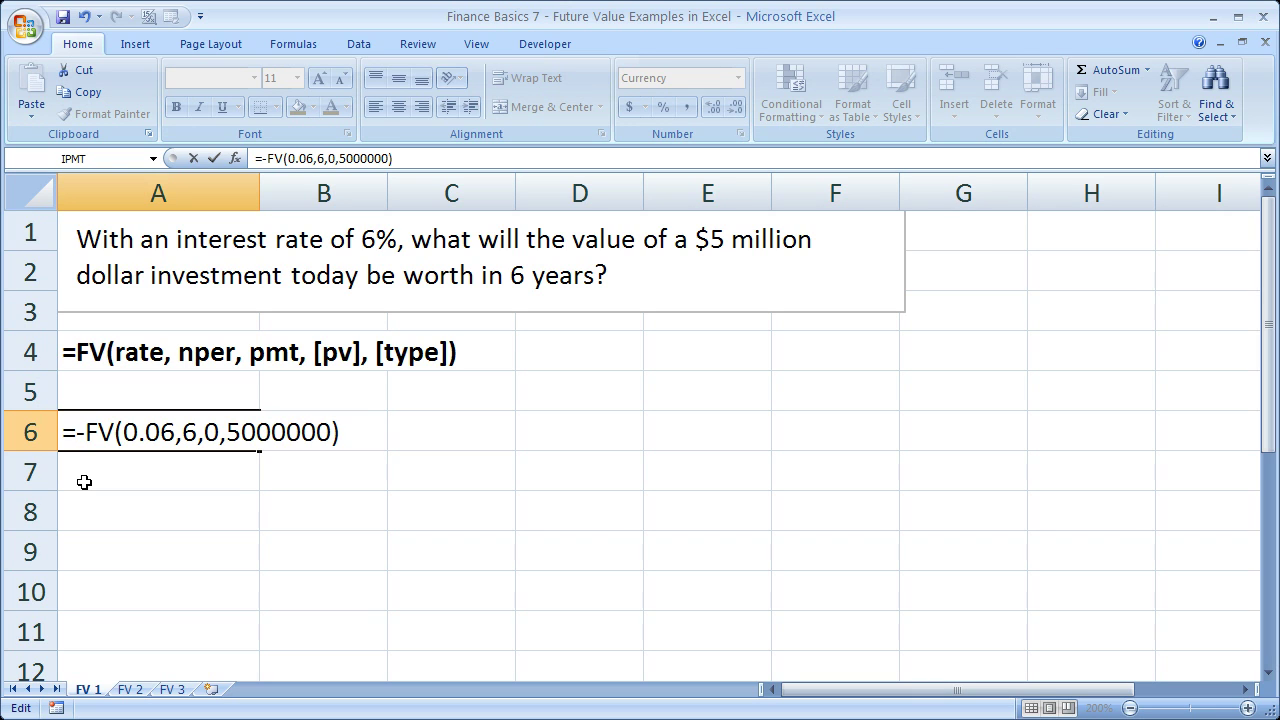
key(ctrl+Return)
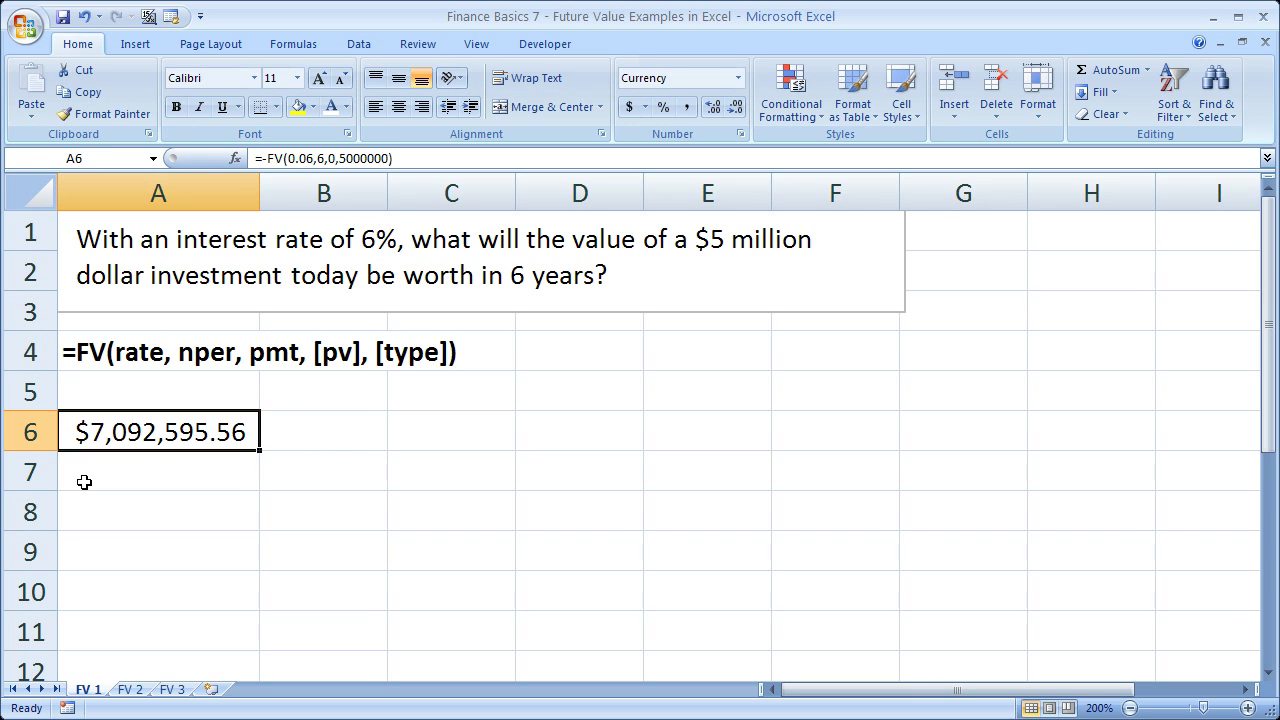
- Change the A6 formula to =FV(0.06,6,0,-5000000), with the minus sign on the present value instead of before the function
double_click(154, 430)
click(225, 432)
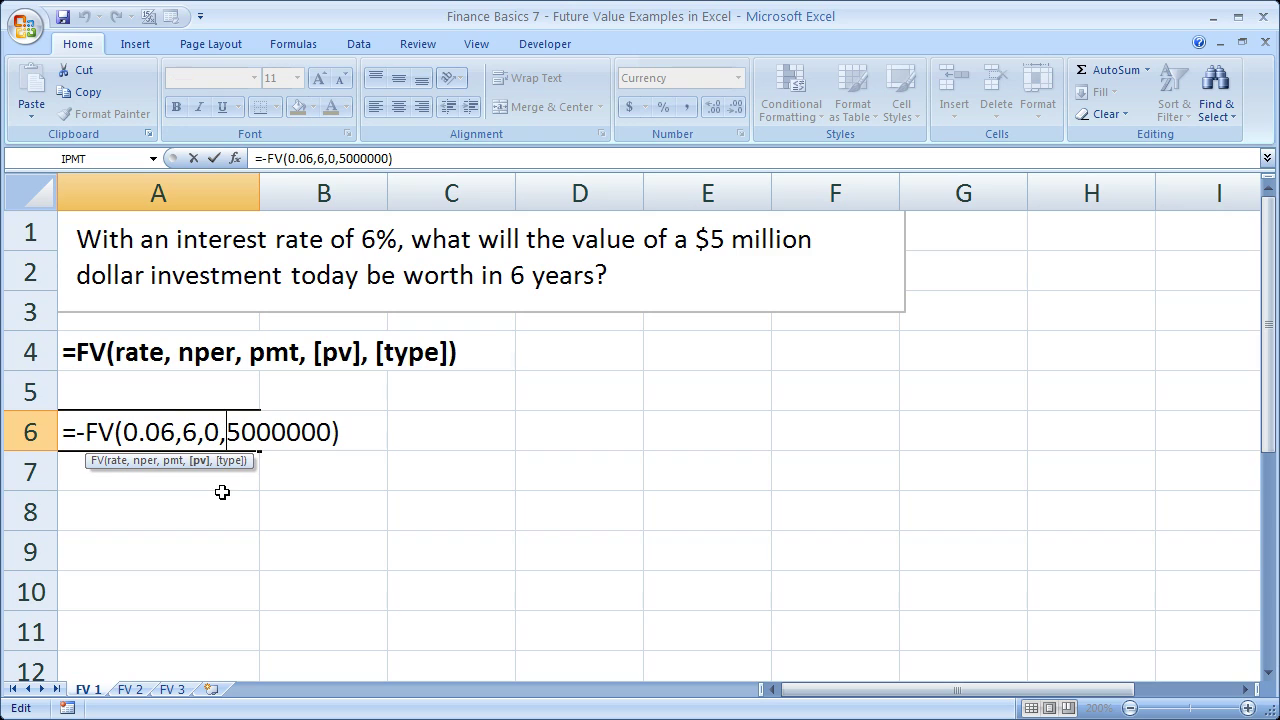
text(-)
click(84, 432)
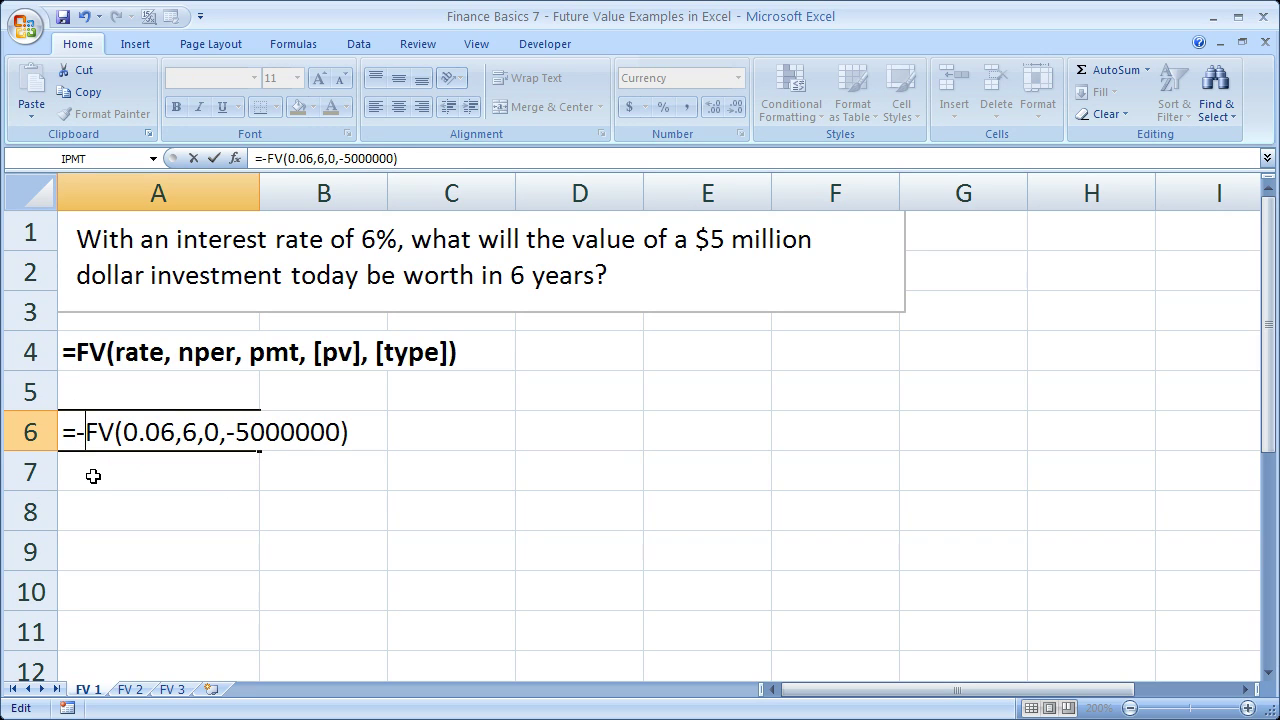
key(BackSpace)
key(ctrl+Return)
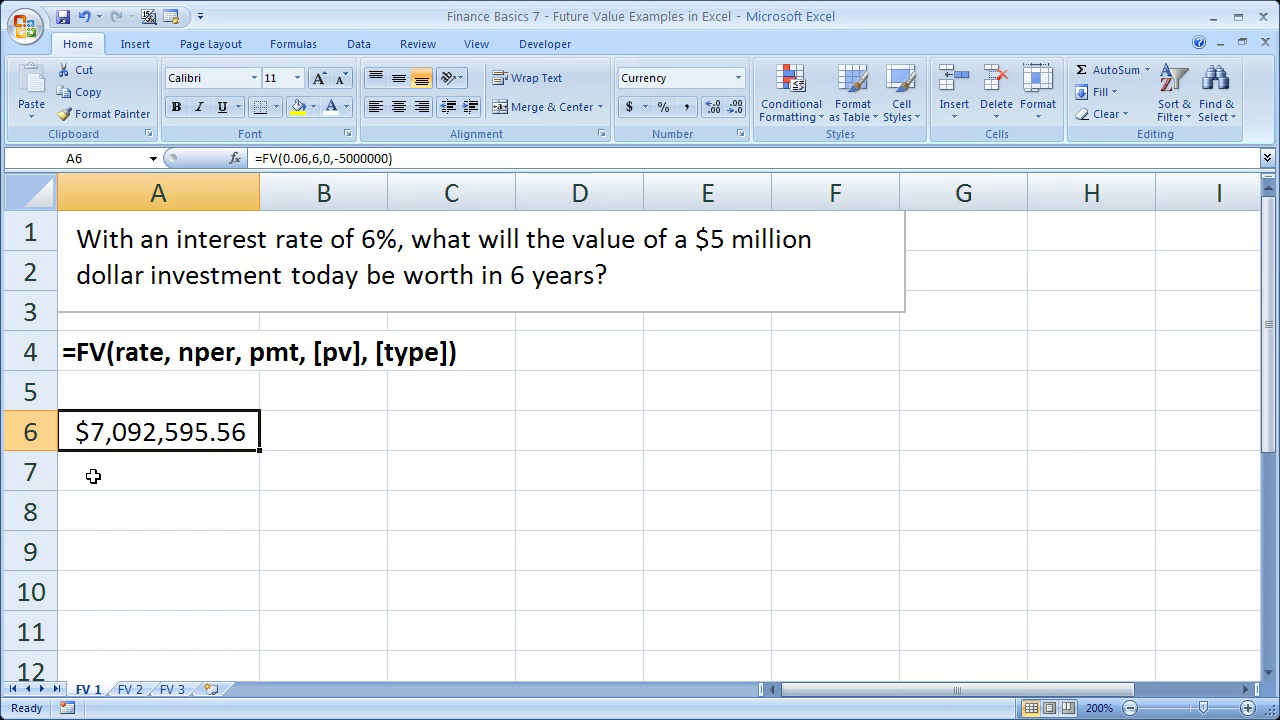
- Examine the present value argument and the start of the FV function in the A6 formula without changing it
double_click(133, 432)
drag(227, 432, 284, 432)
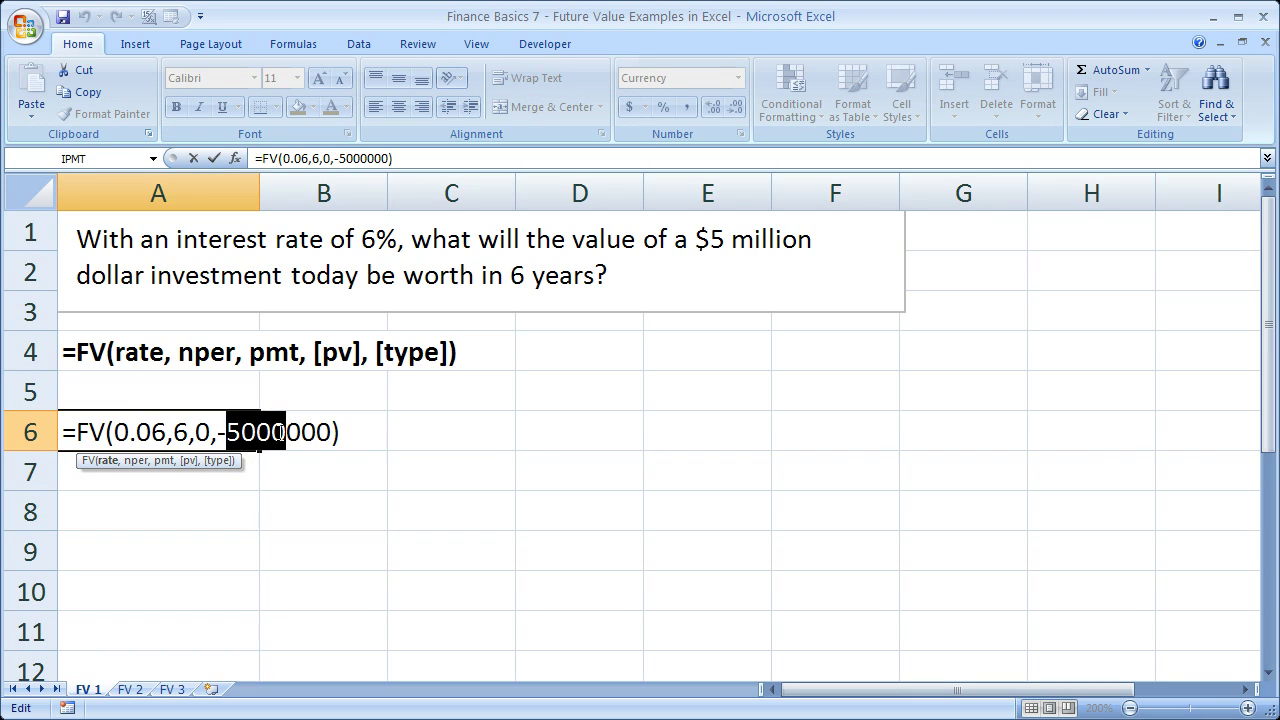
click(77, 432)
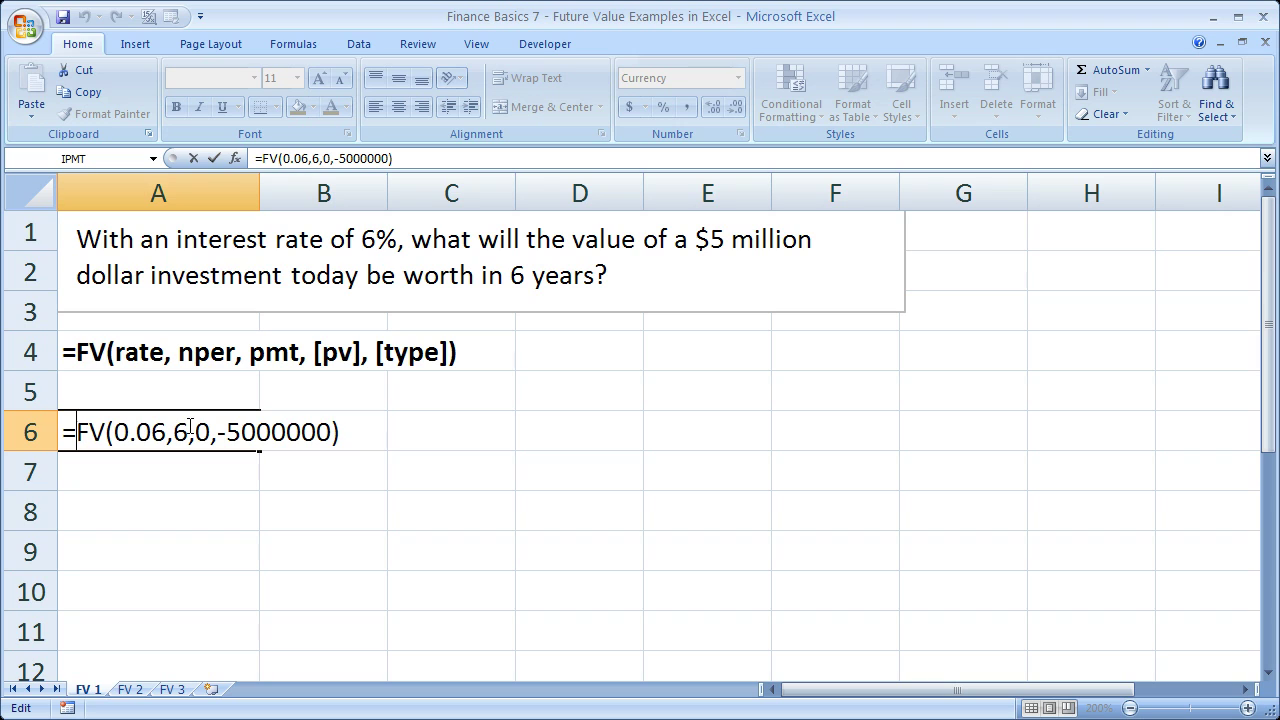
key(Return)
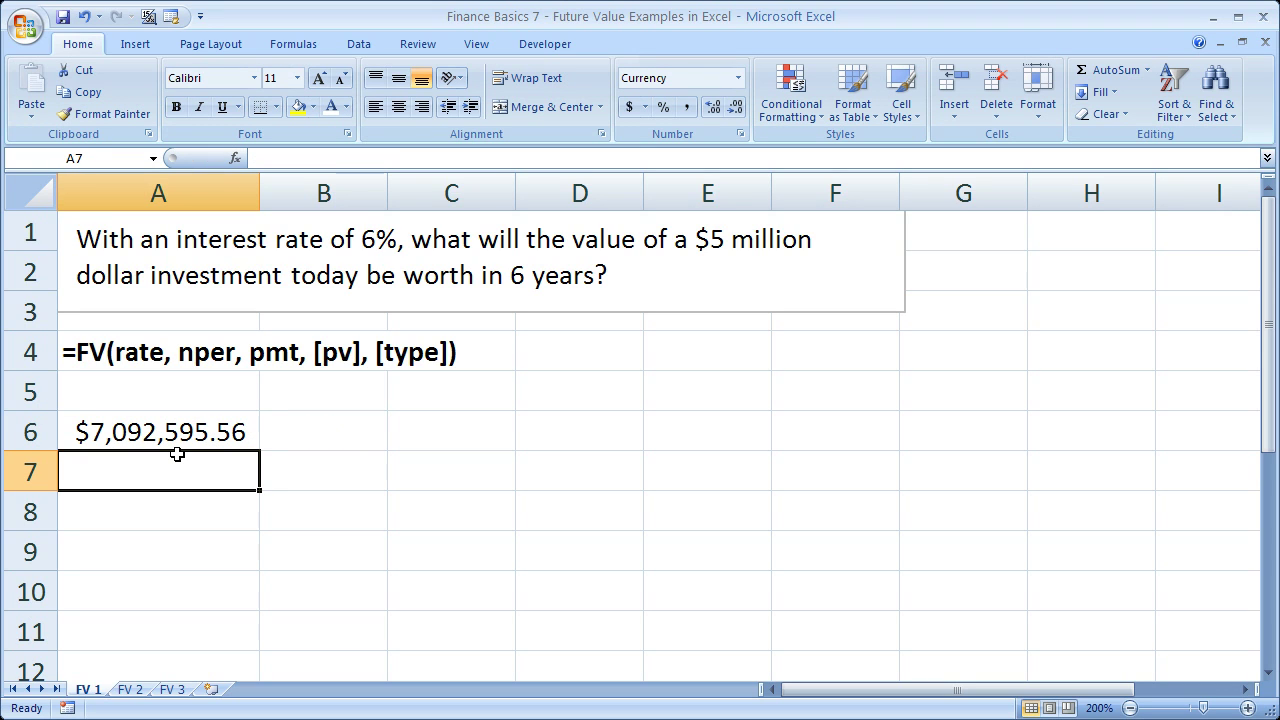
- On the FV 2 sheet, calculate the future value of the yearly investments in cell A6 with =FV(.0355,10,1000)
click(136, 694)
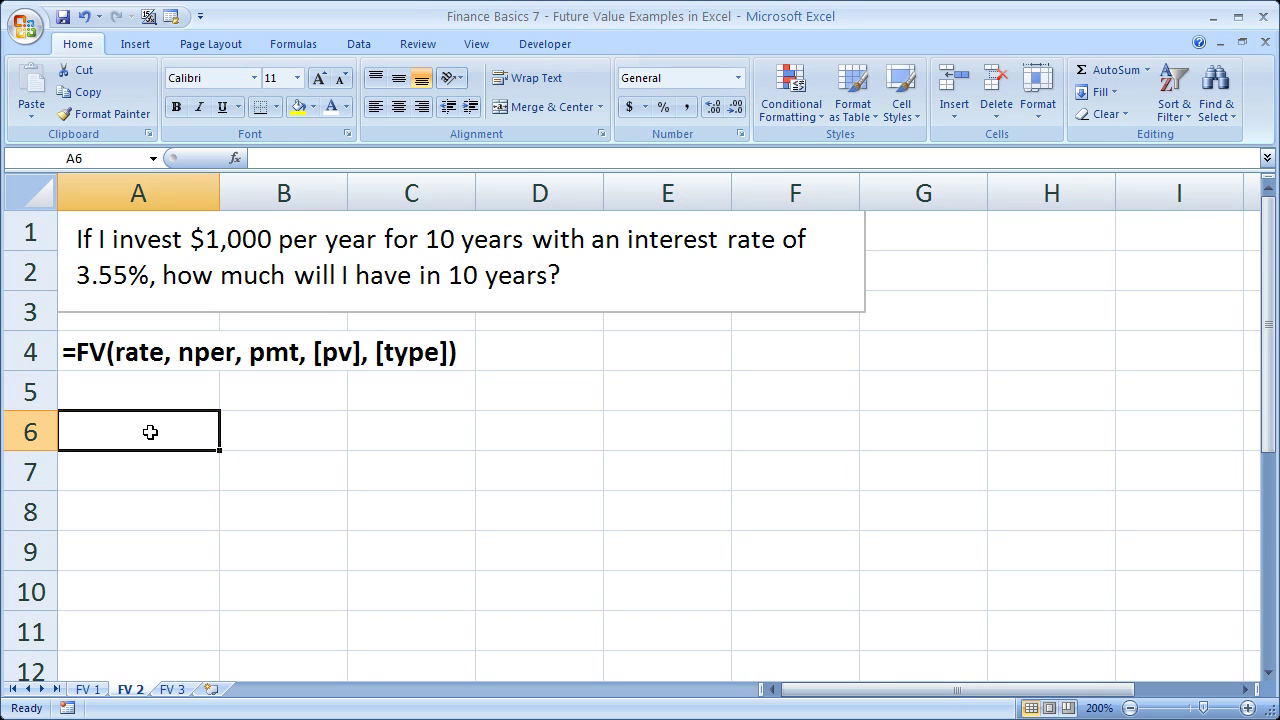
text(=f)
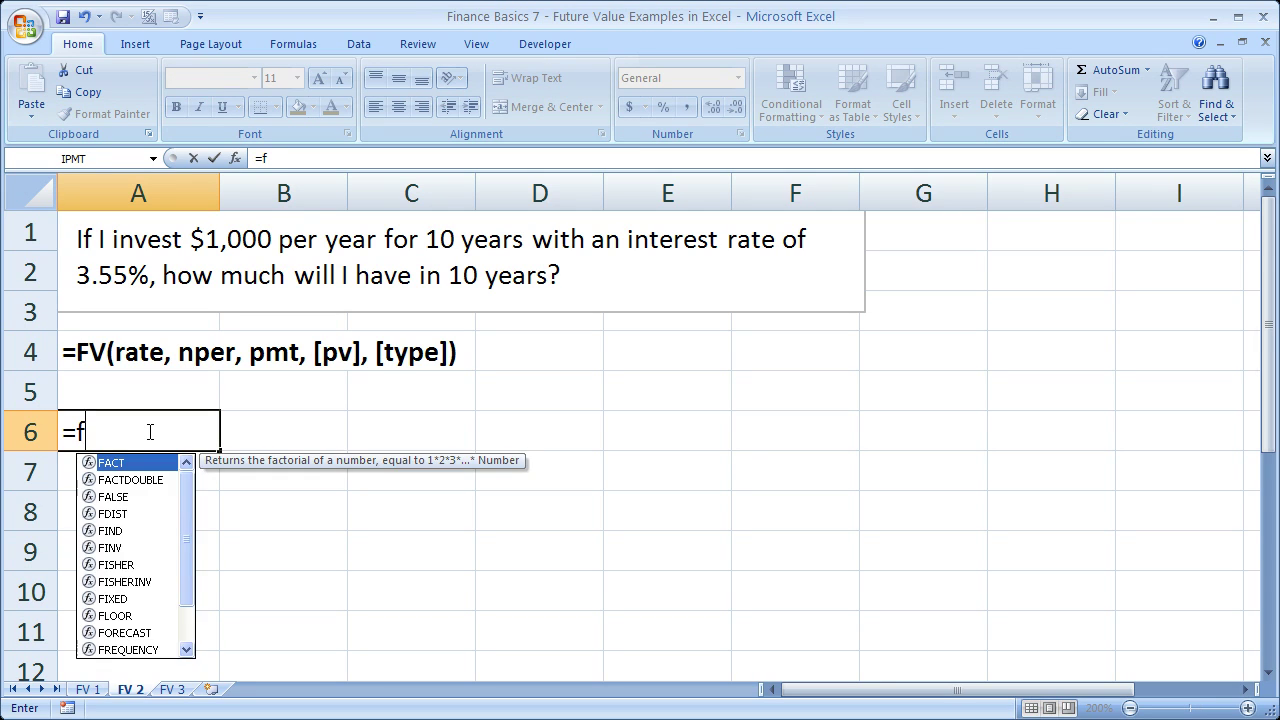
text(v()
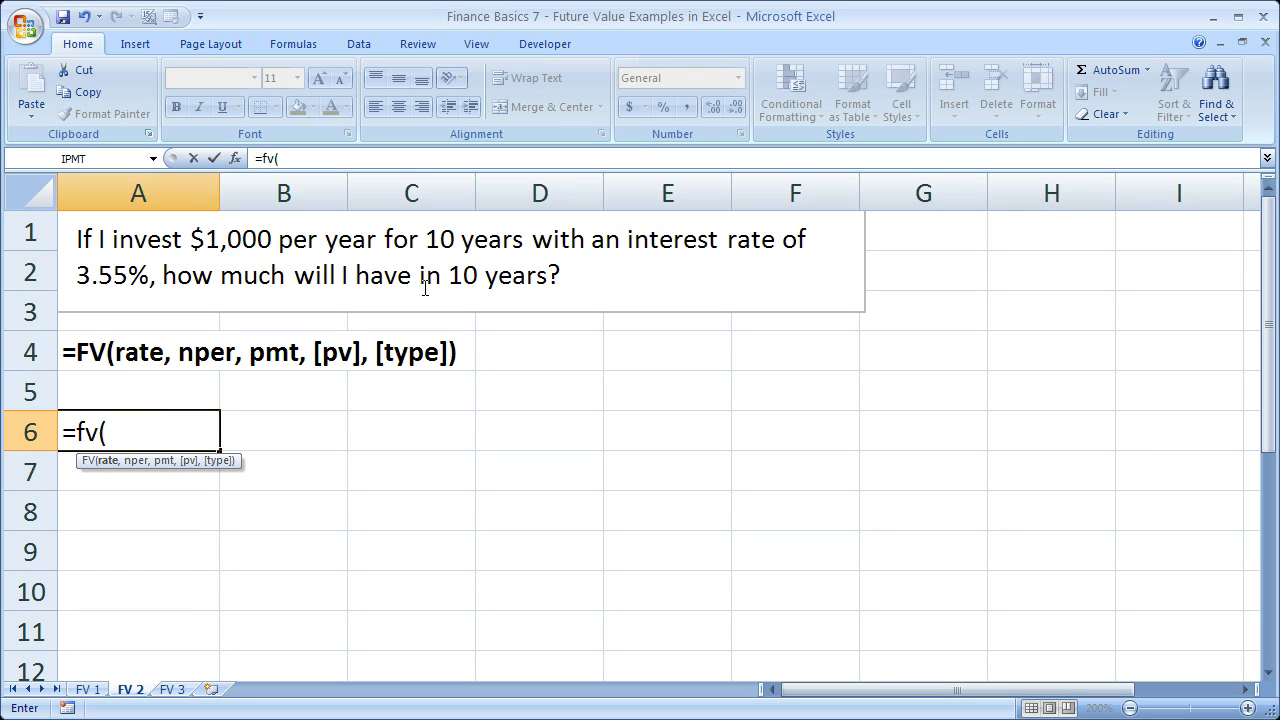
text(.0355,)
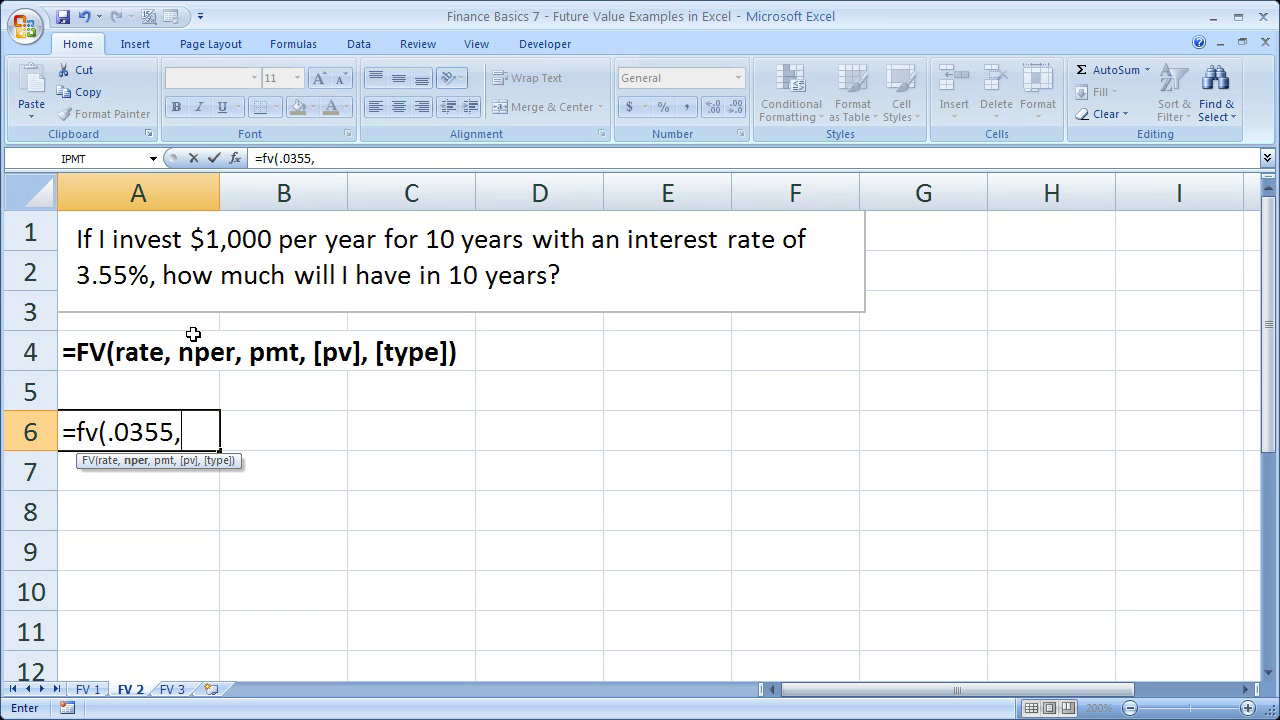
text(10,)
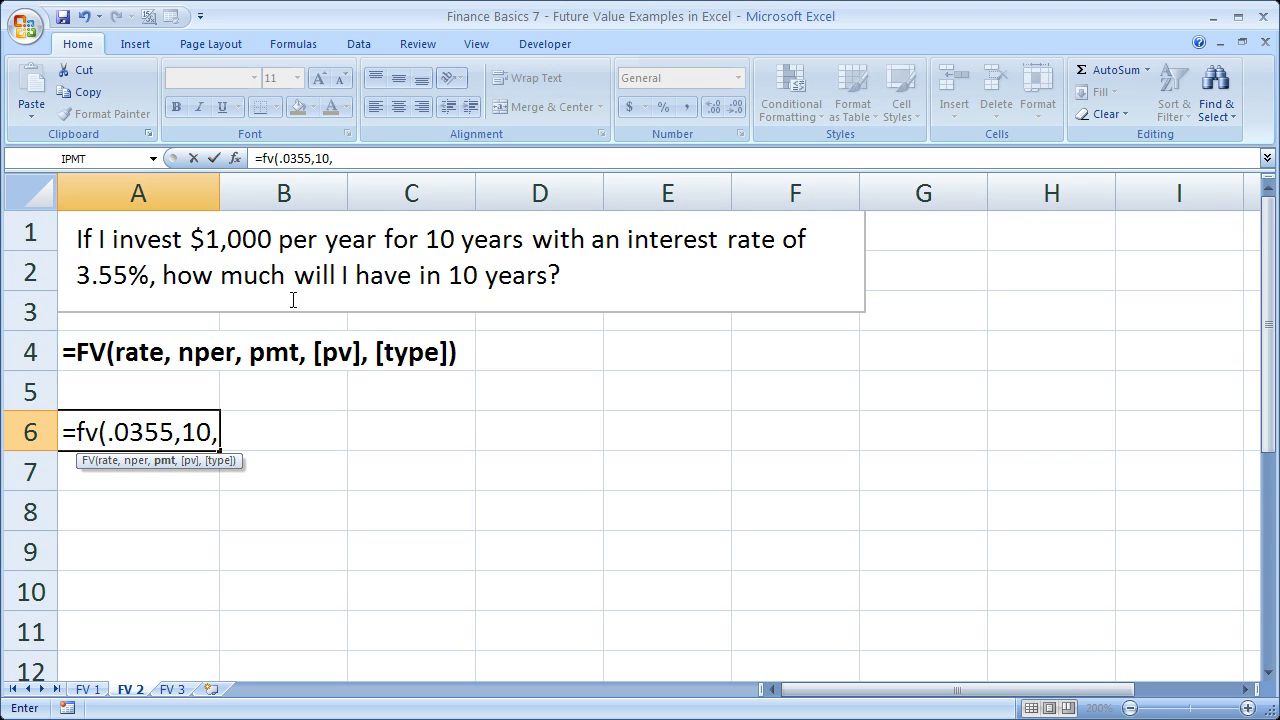
text(1000)
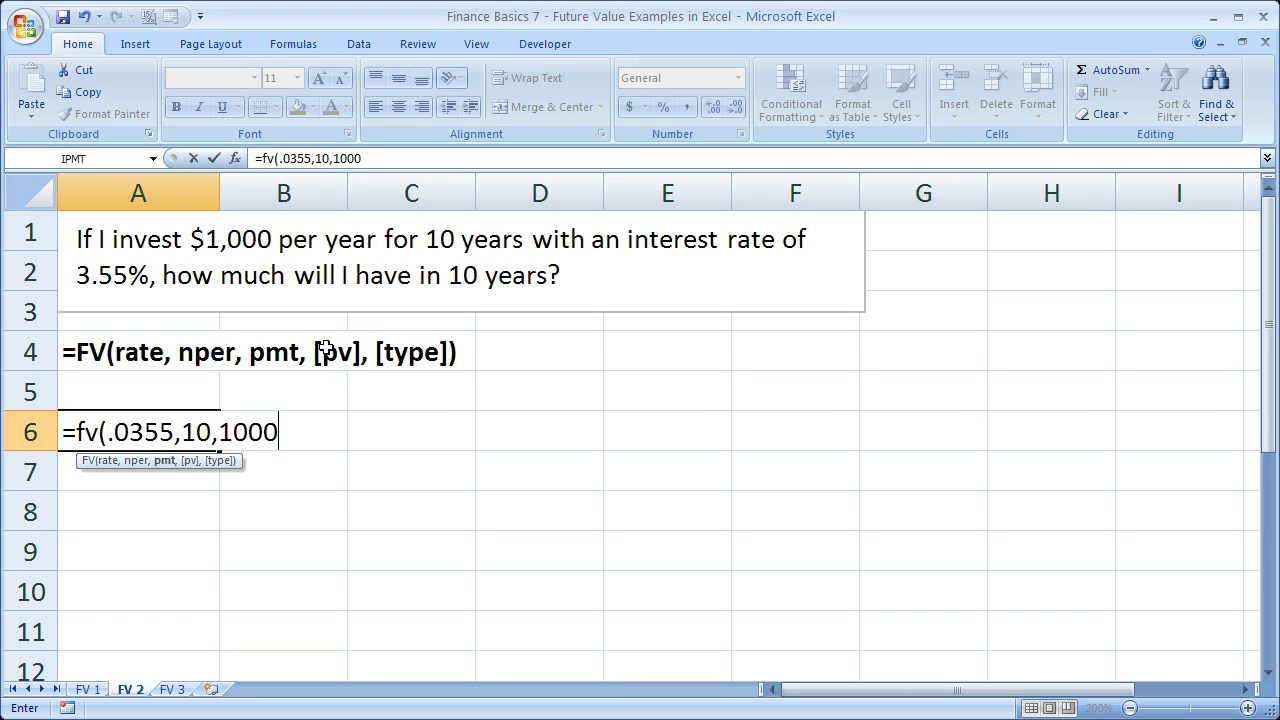
text())
key(ctrl+Return)
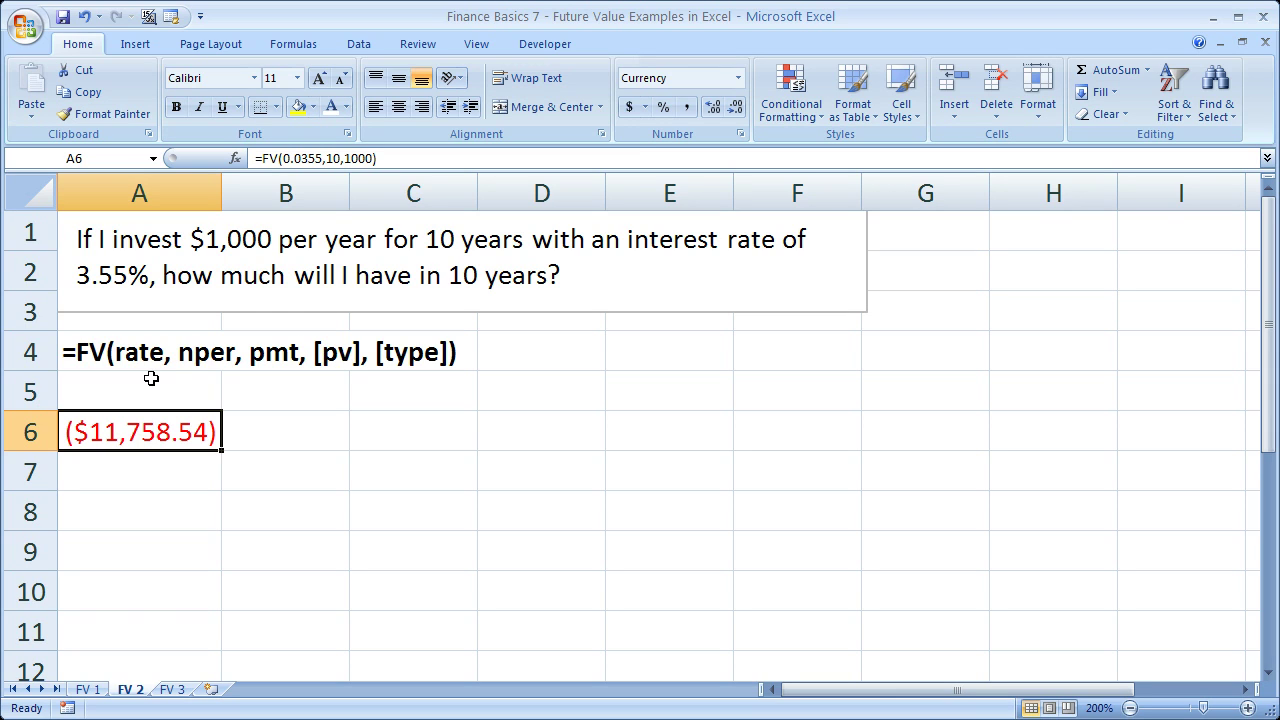
- Put a minus sign before FV in the A6 formula, making it =-FV(0.0355,10,1000), and reselect the cell
double_click(105, 434)
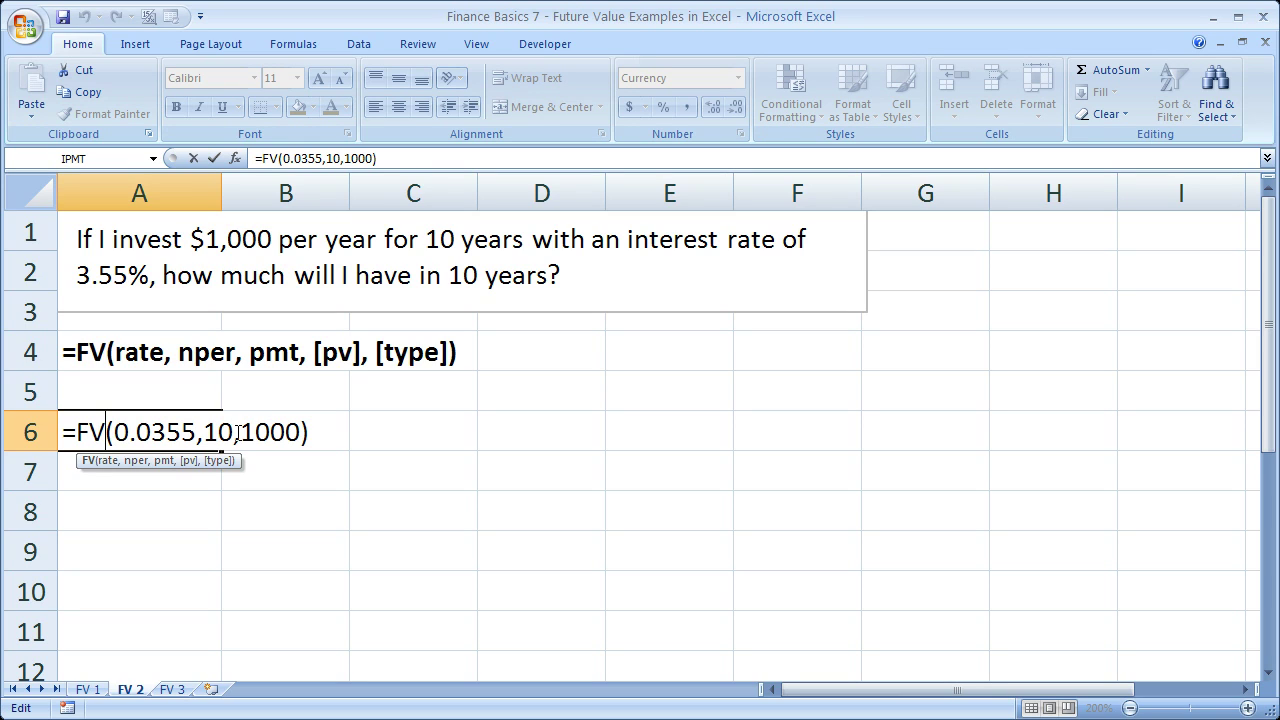
click(78, 432)
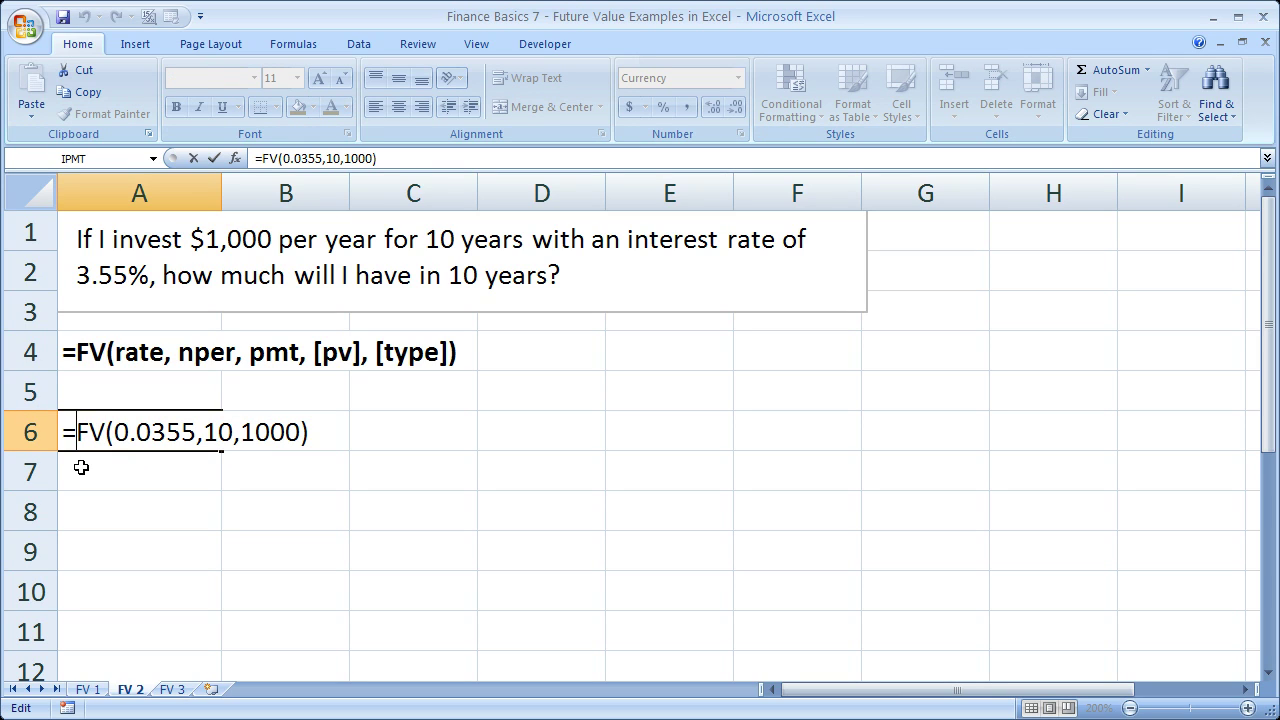
text(-)
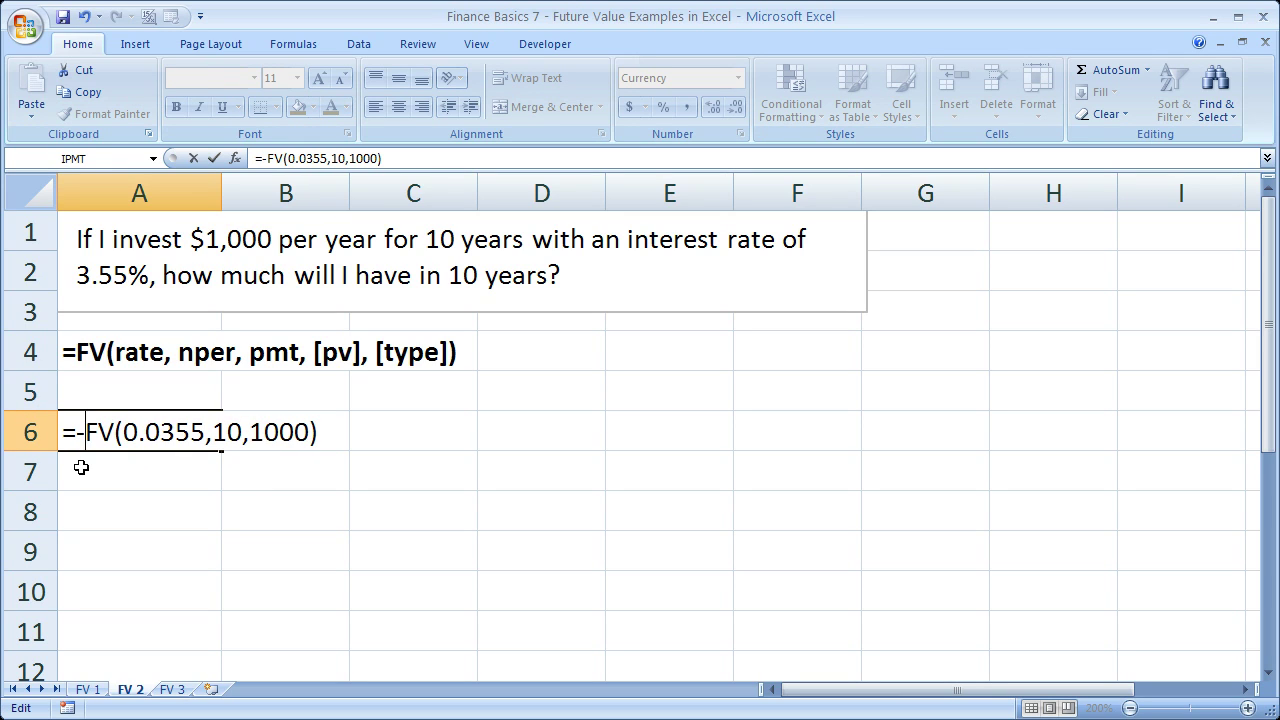
key(Return)
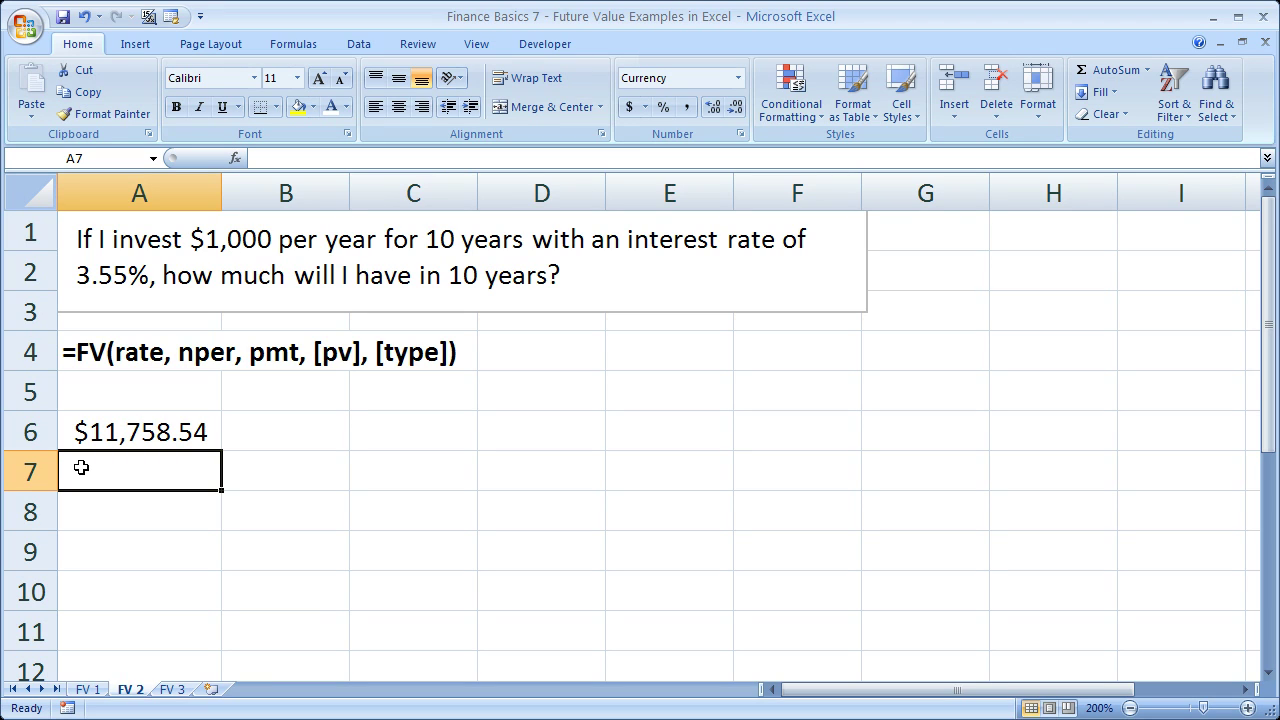
key(Up)
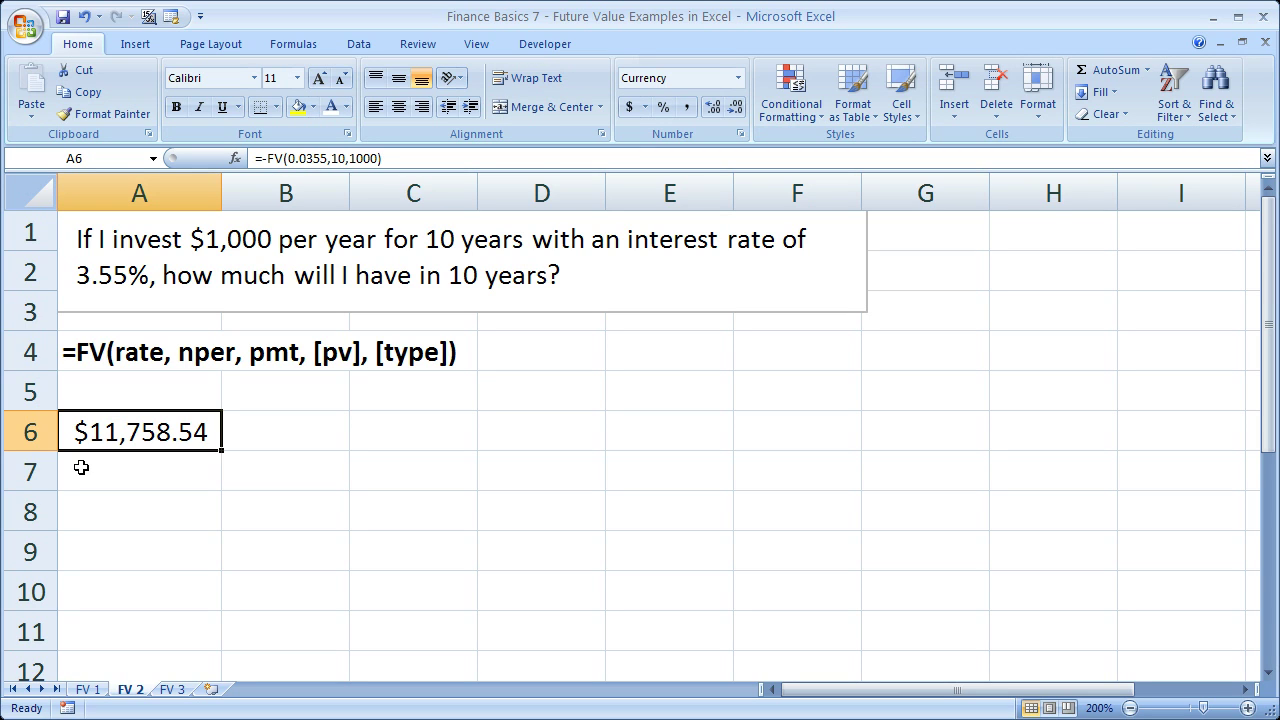
- Open the FV 3 sheet and examine the inflation rate and number of years in the problem text
click(172, 688)
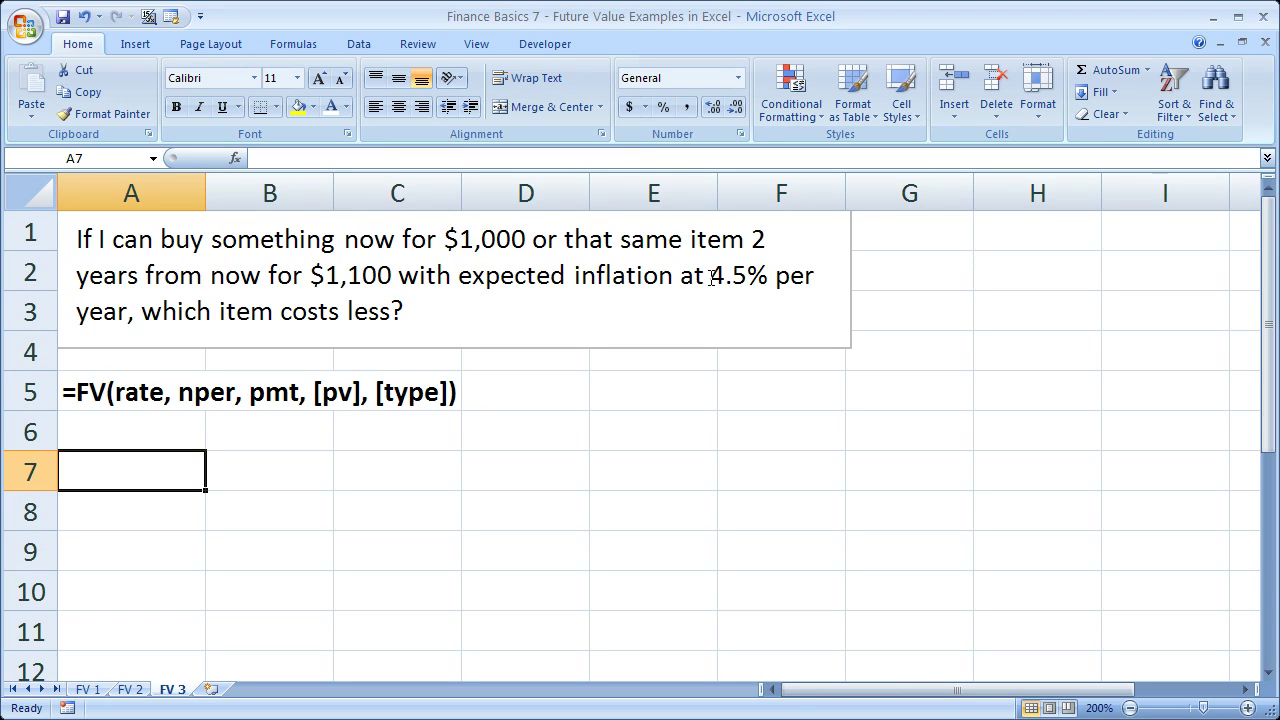
drag(458, 276, 760, 289)
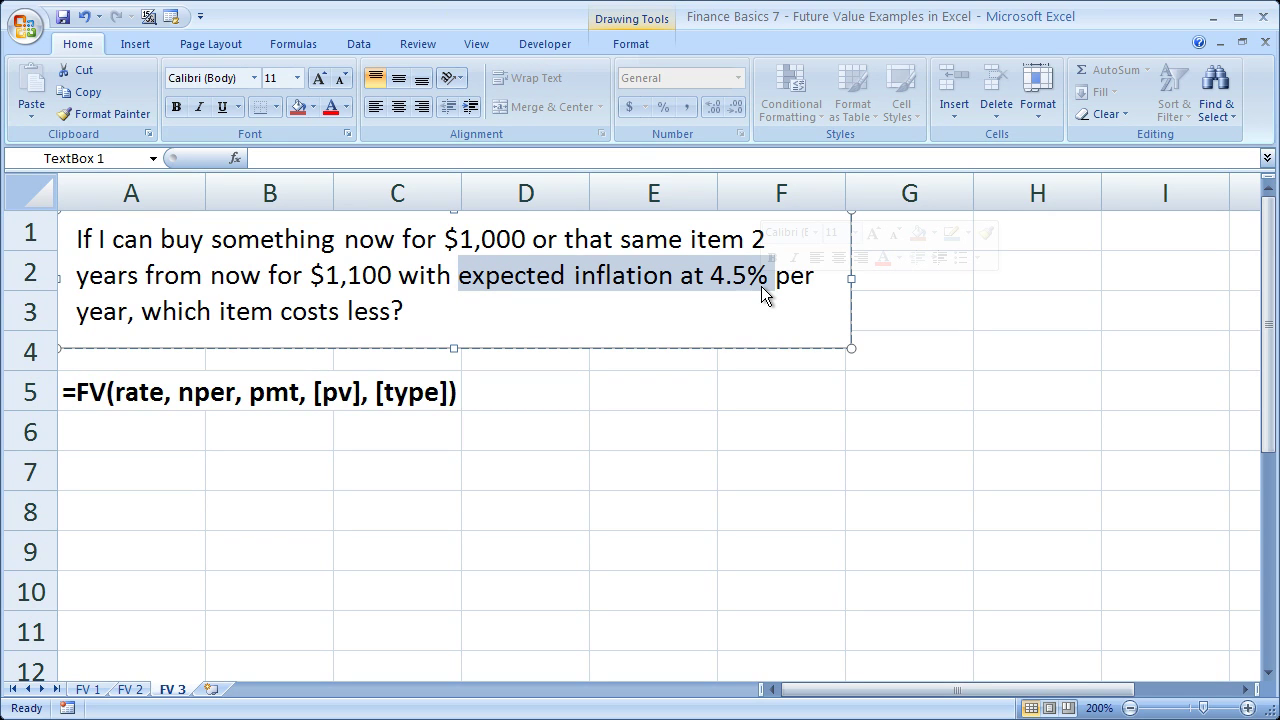
click(756, 284)
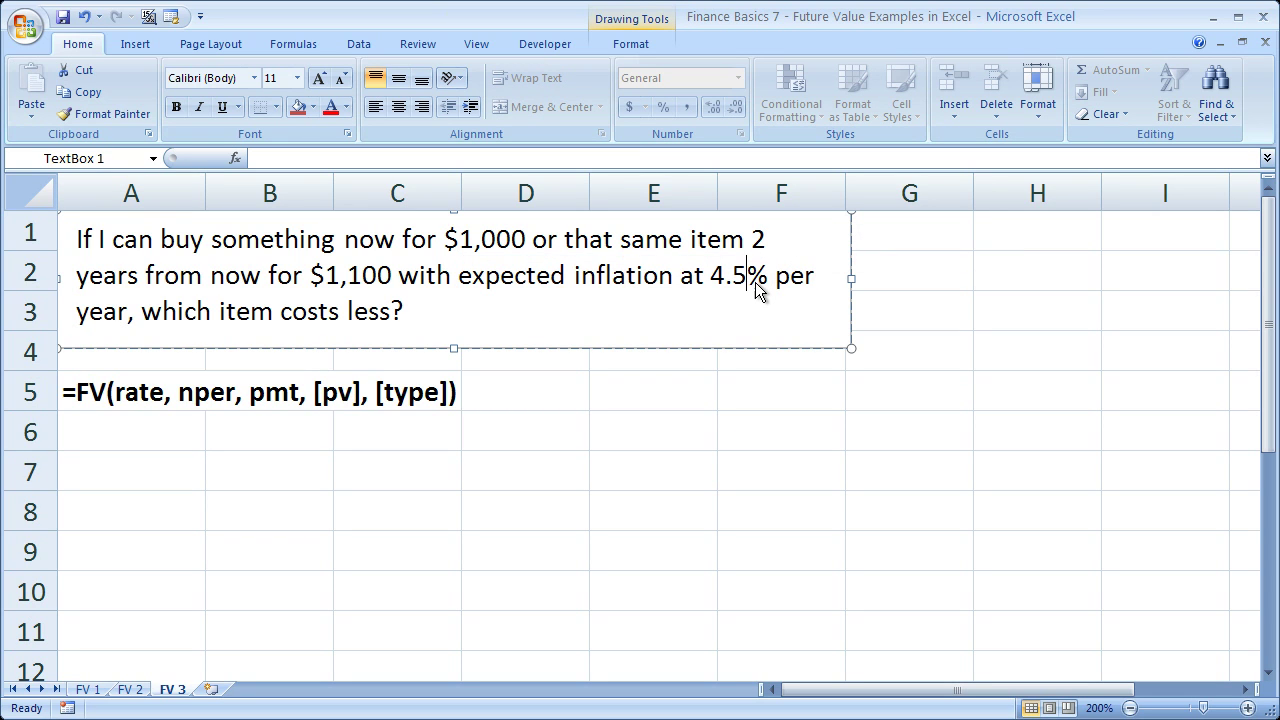
drag(712, 278, 810, 278)
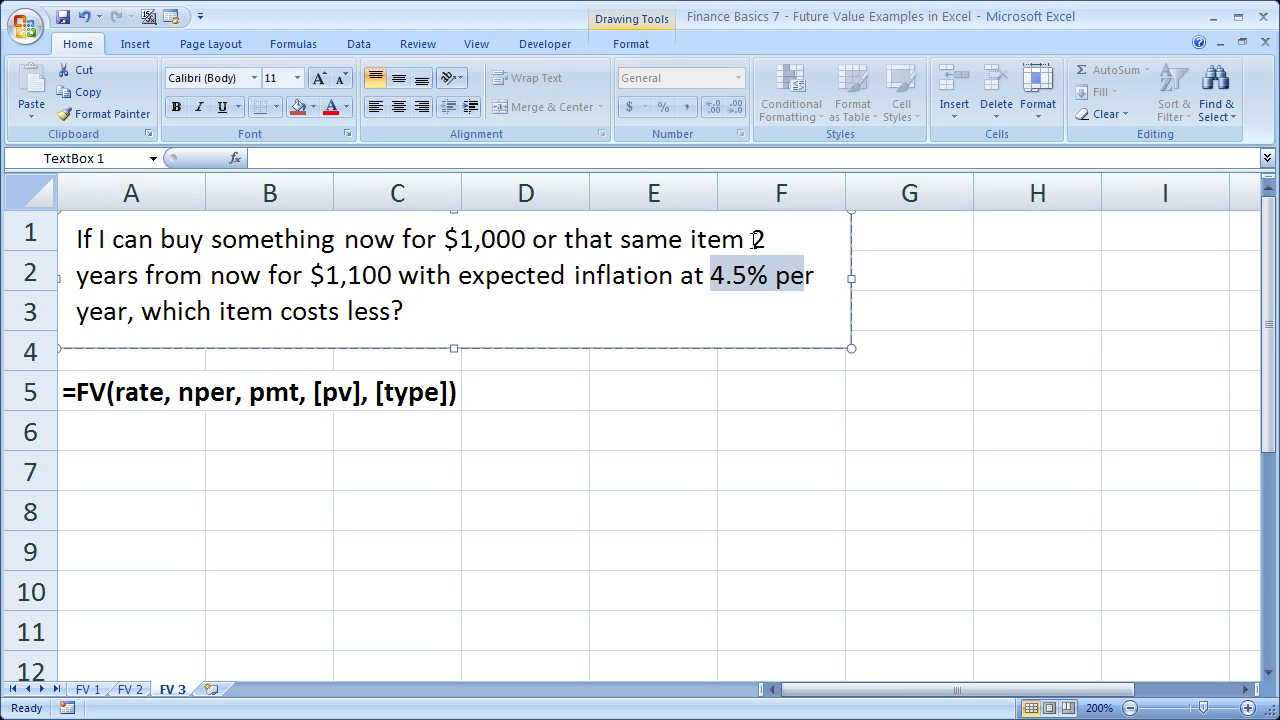
drag(755, 240, 140, 280)
click(222, 285)
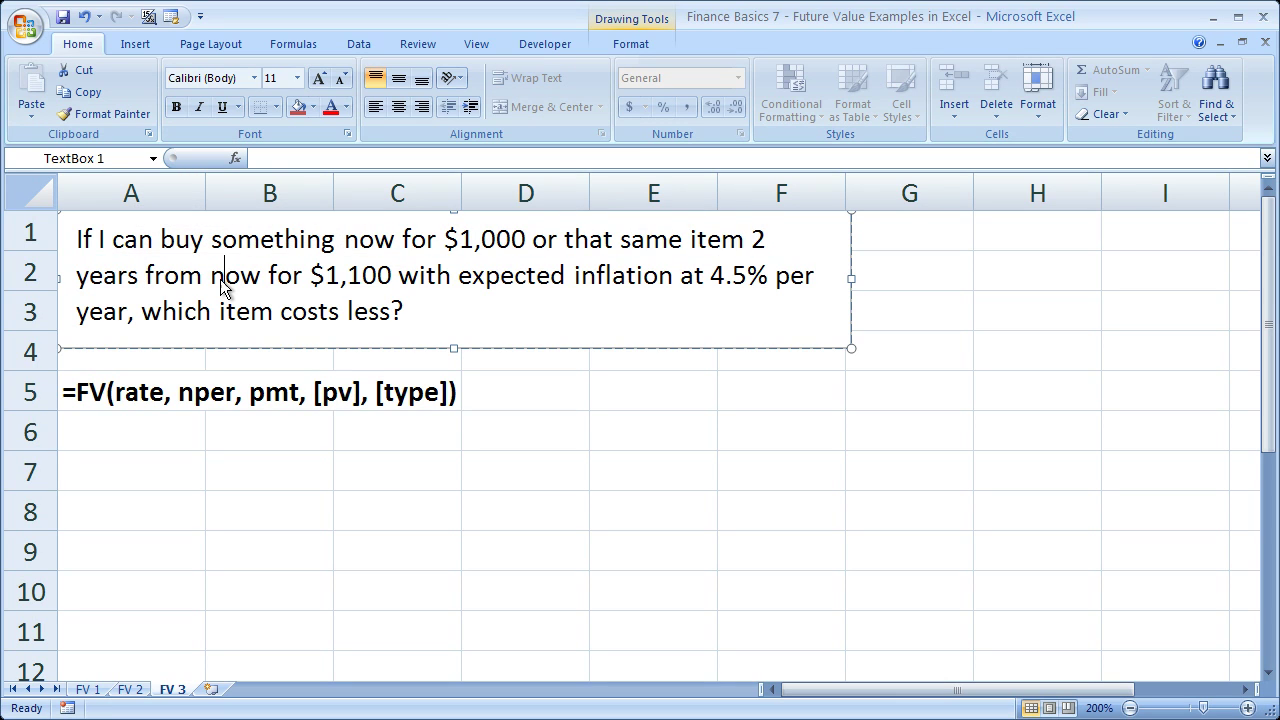
- Calculate the future value of the $1,000 item in cell A7 with =FV(.045,2,0,1000)
click(105, 470)
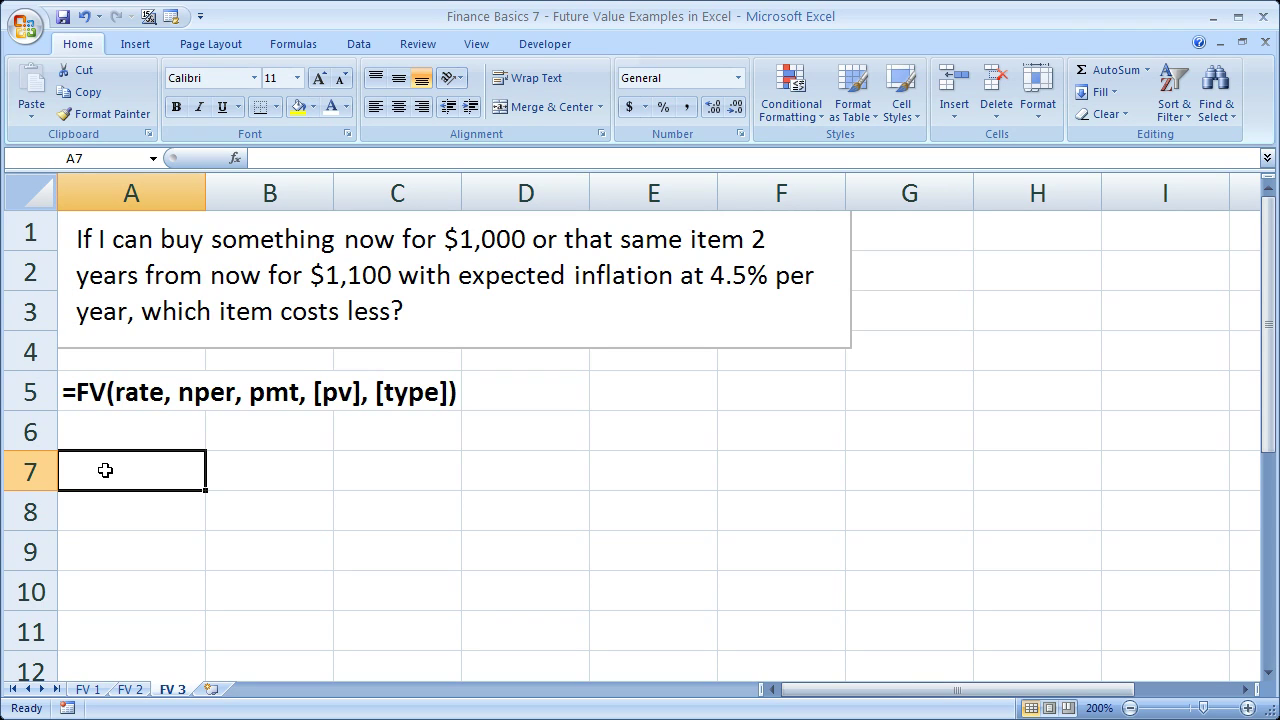
text(=f)
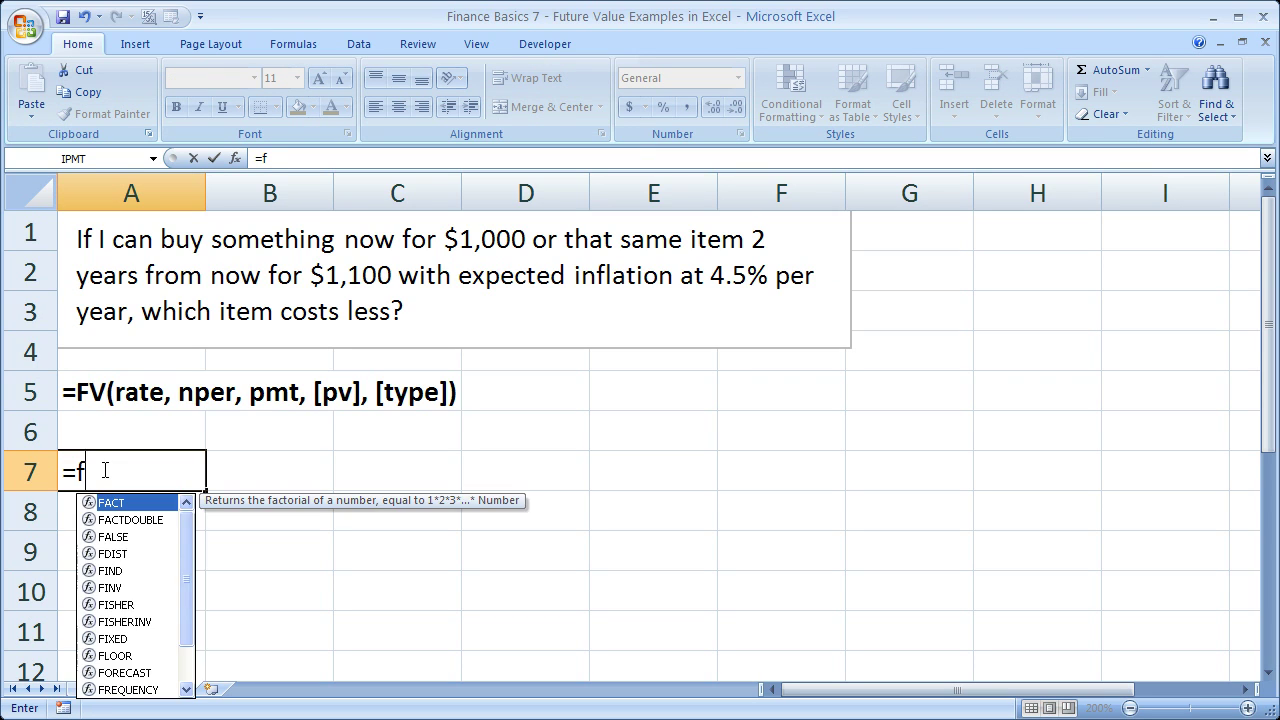
text(v()
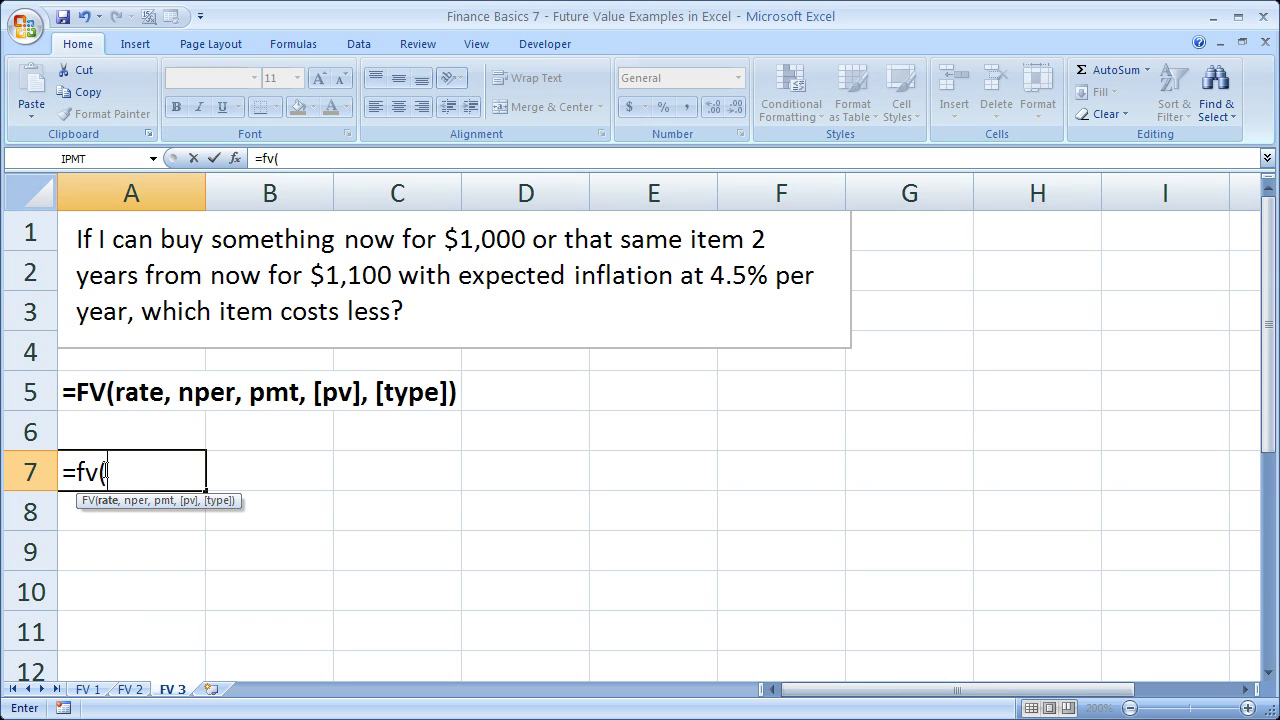
text(.045,)
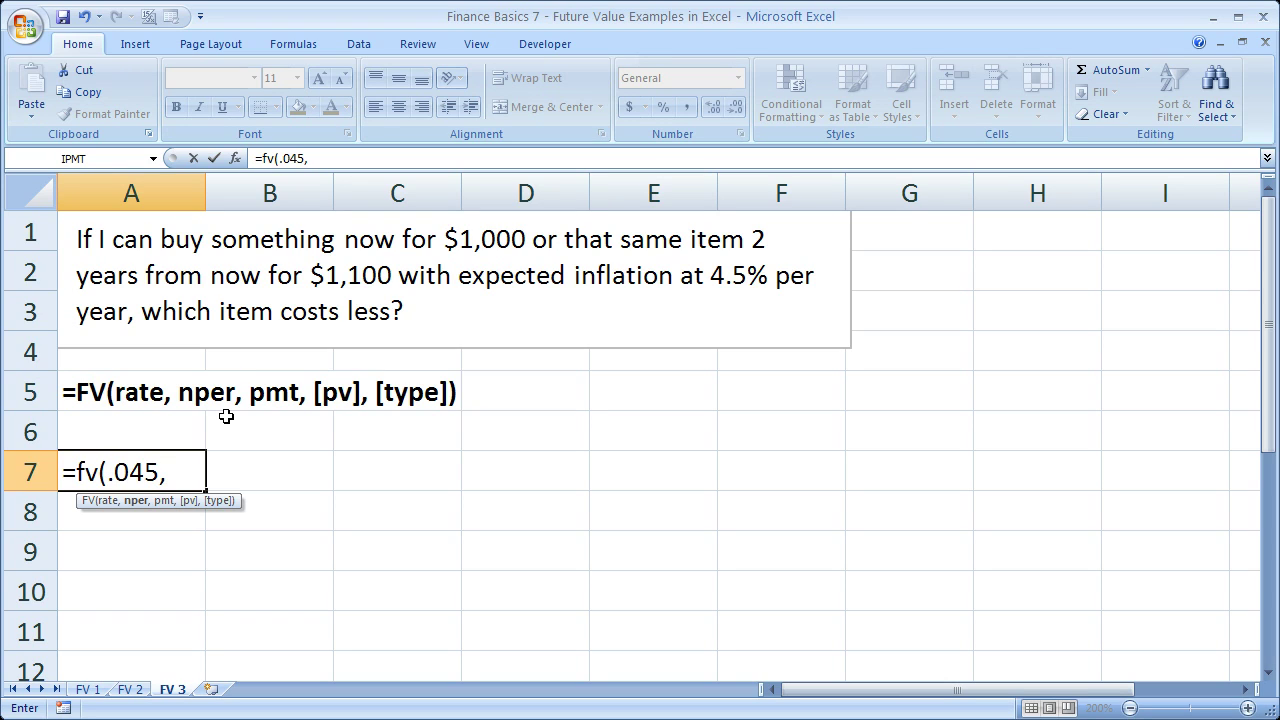
text(2)
text(,)
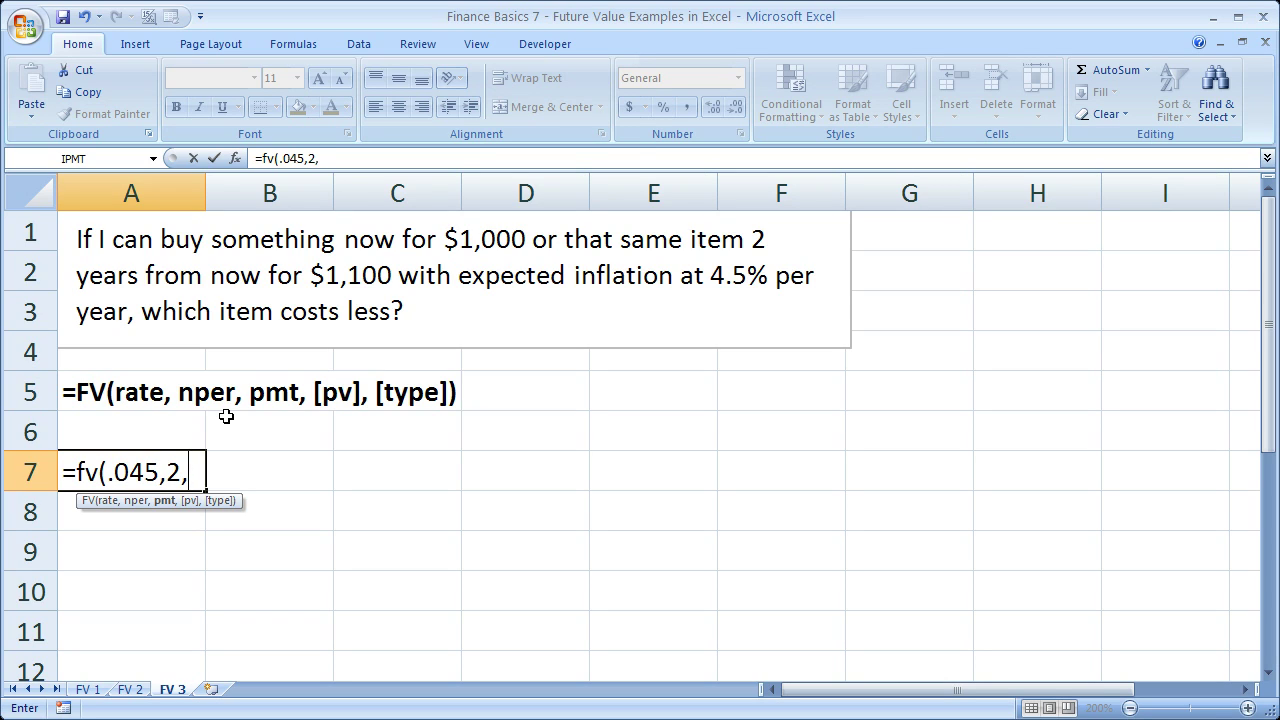
text(0,)
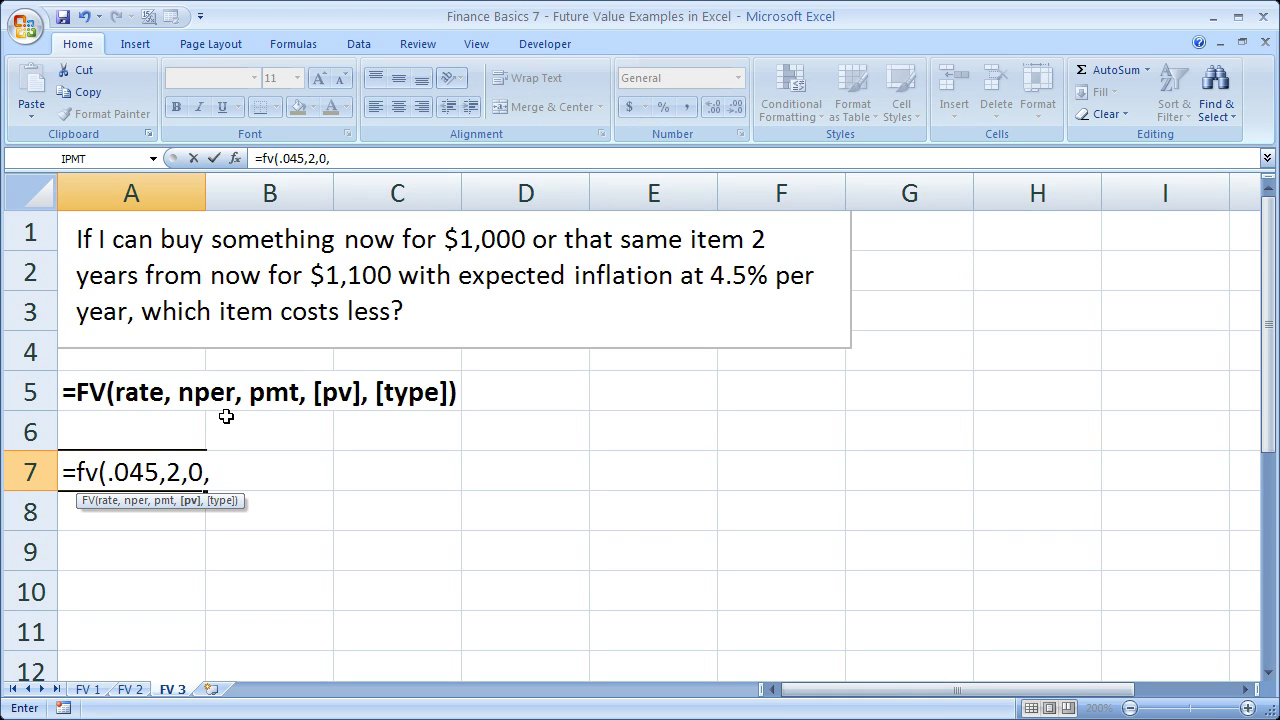
text(1000)
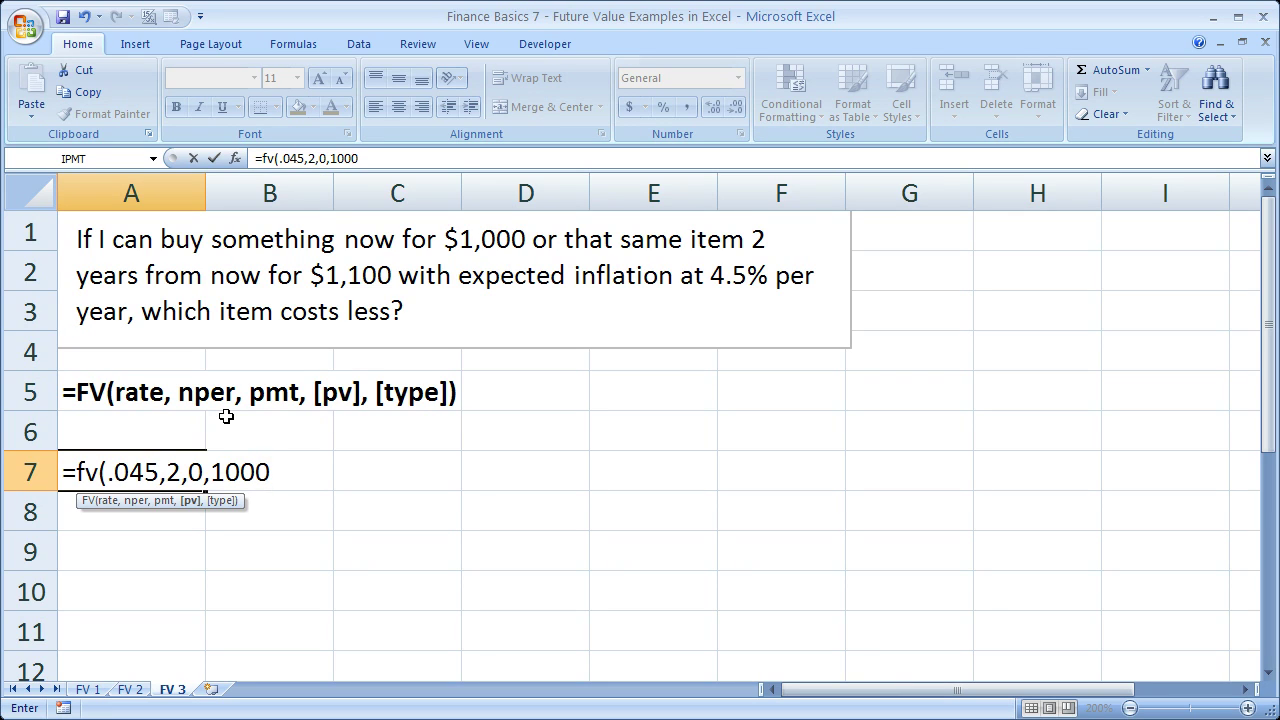
key(ctrl+Return)
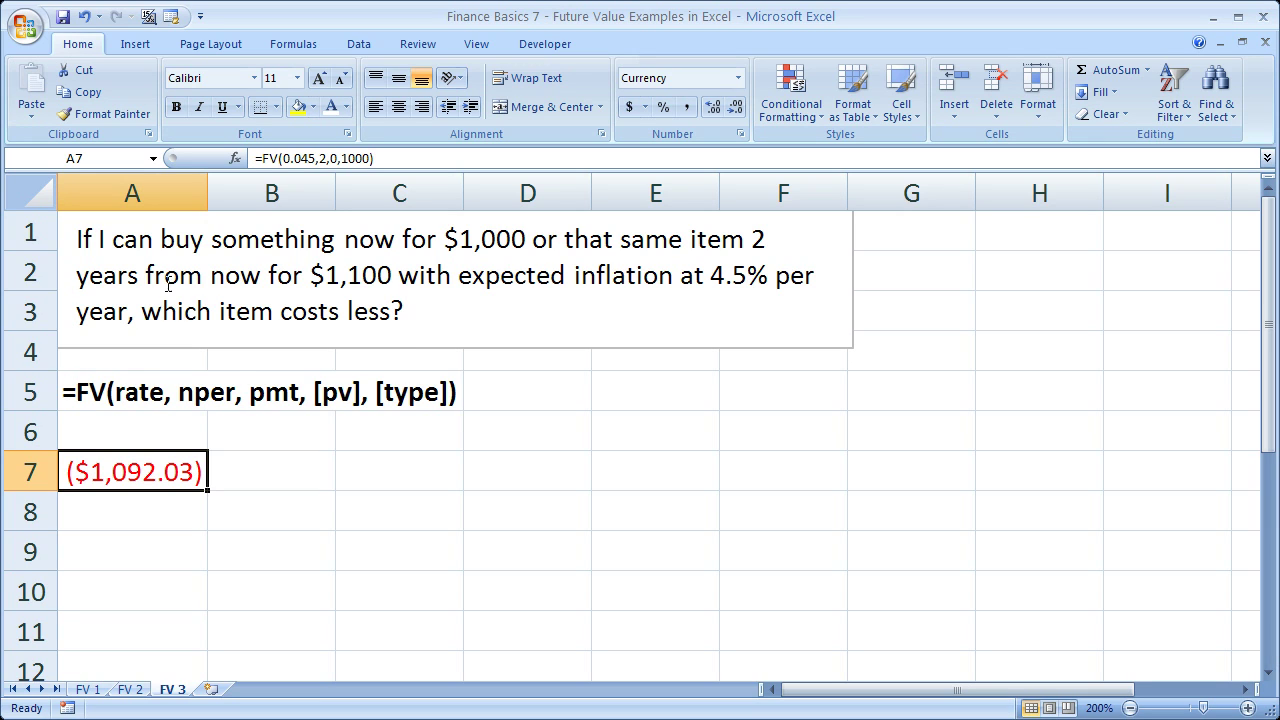
- Try putting a minus sign on the present value argument in the A7 formula, and remove it again
double_click(95, 472)
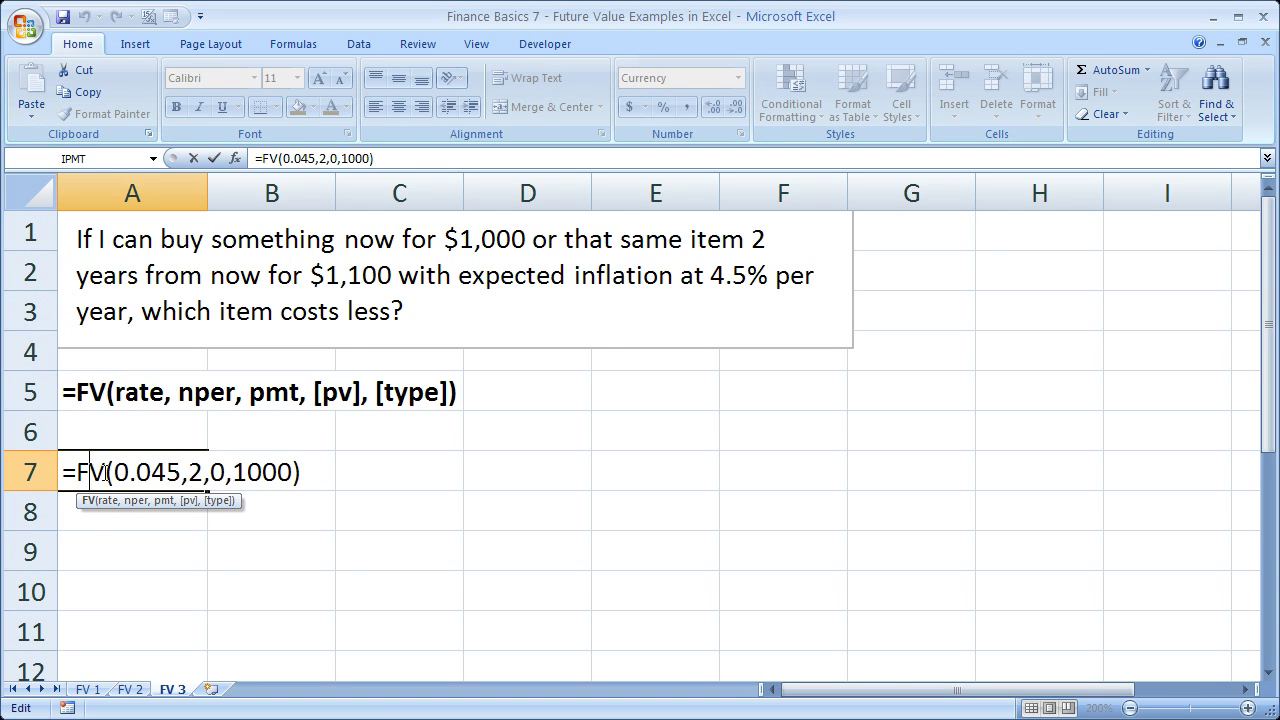
click(236, 471)
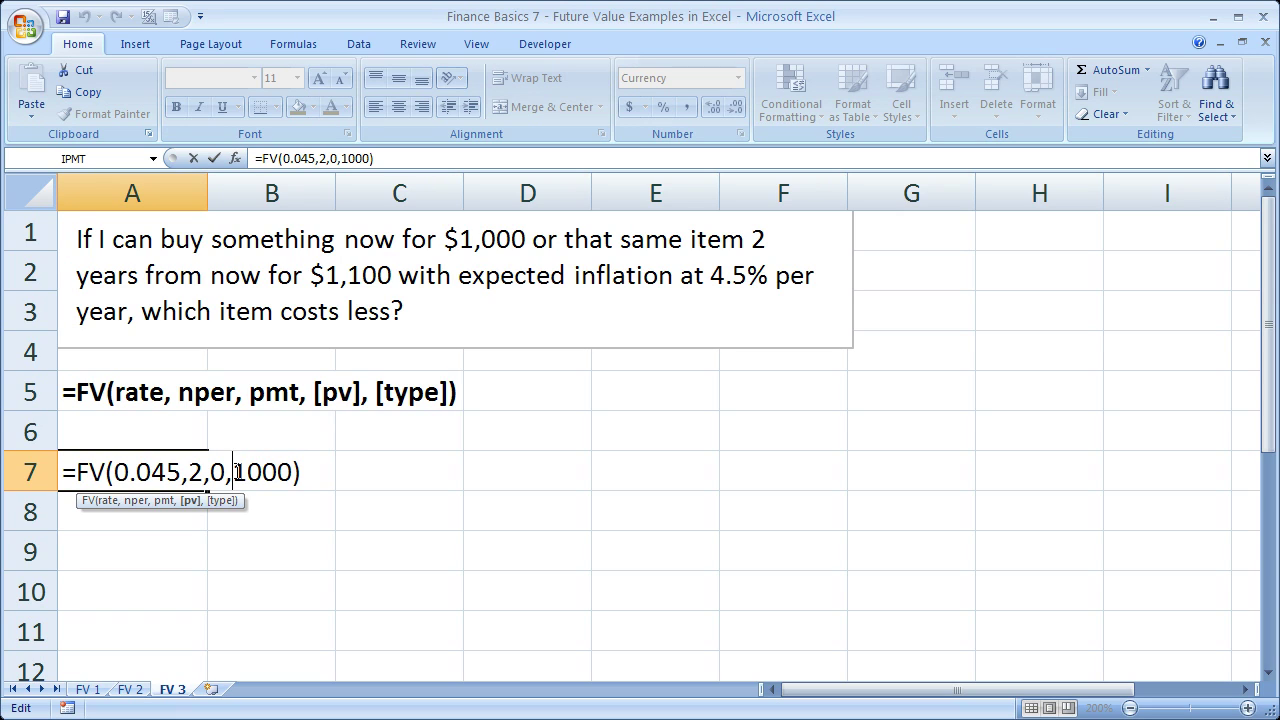
text(-)
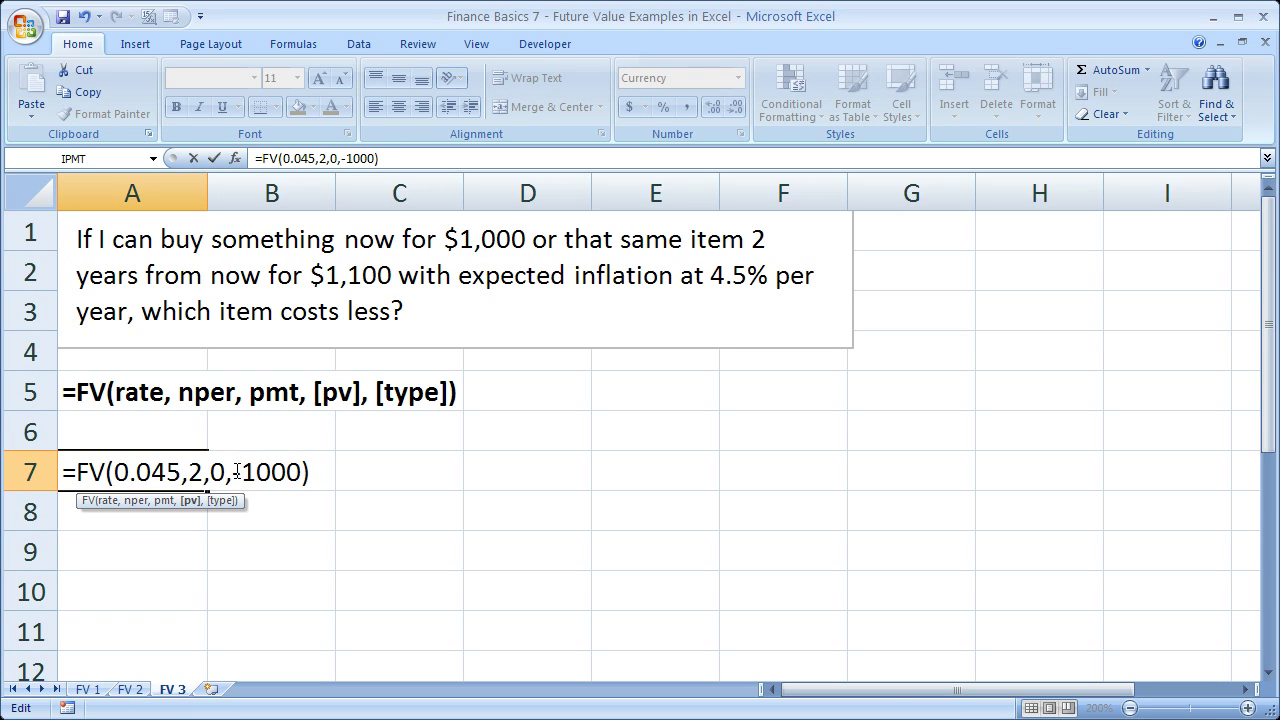
key(BackSpace)
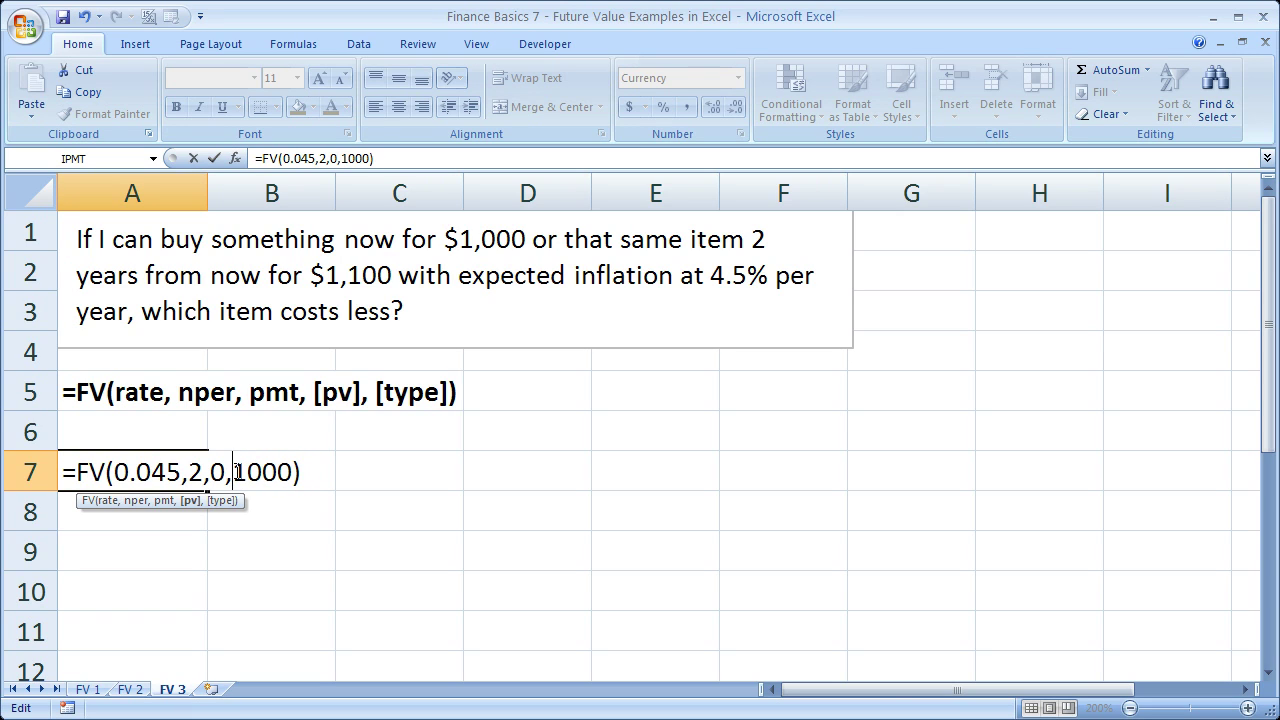
- Put a minus sign before FV in the A7 formula, making it =-FV(0.045,2,0,1000), and reselect the cell
click(77, 472)
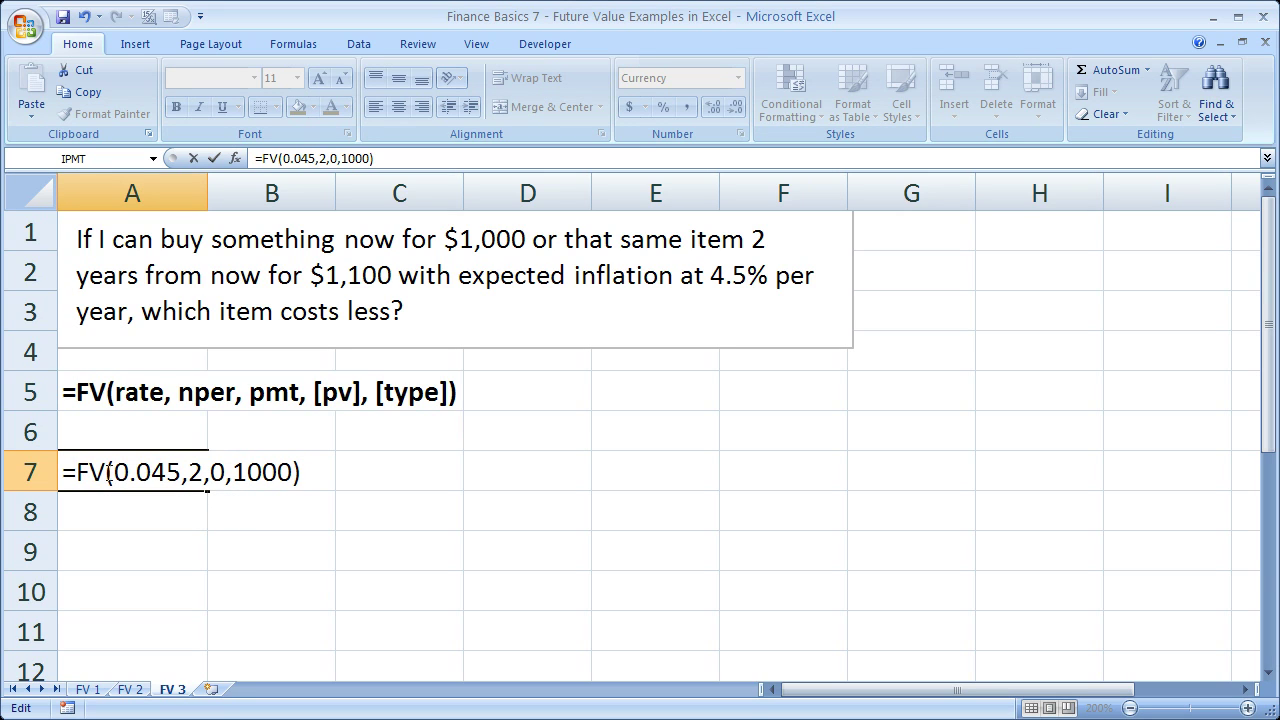
drag(116, 472, 294, 472)
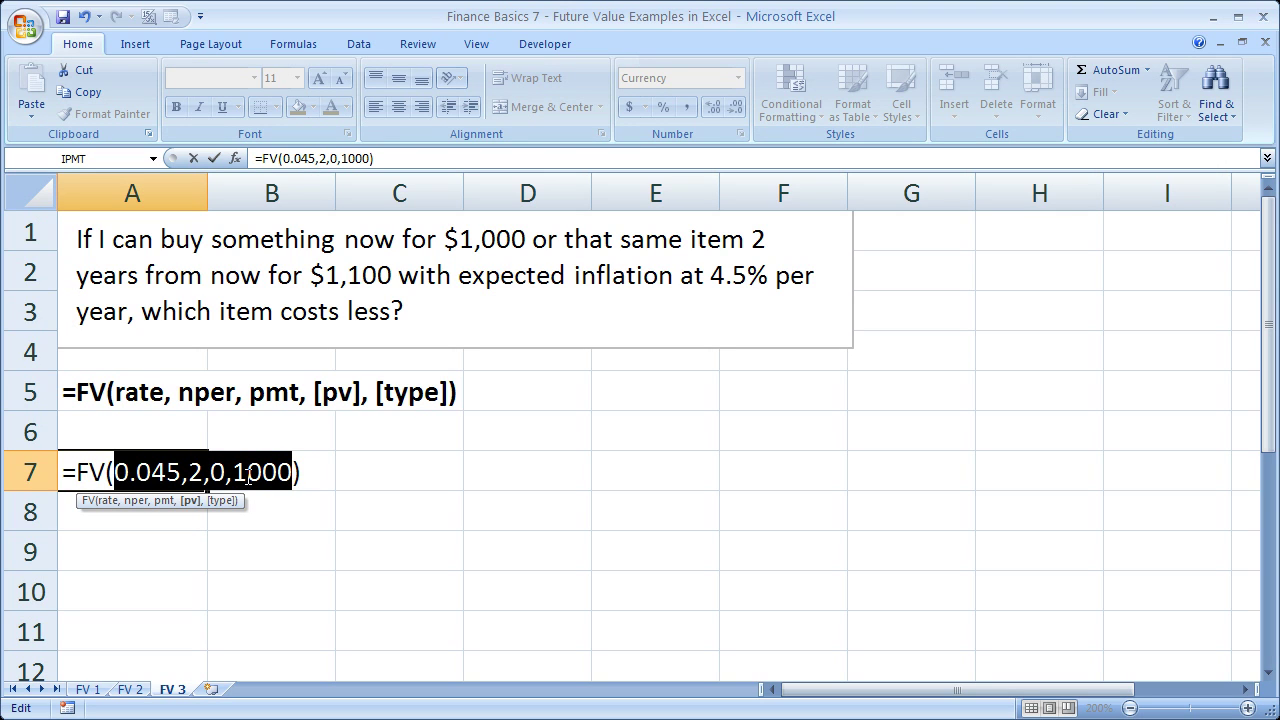
drag(232, 472, 285, 472)
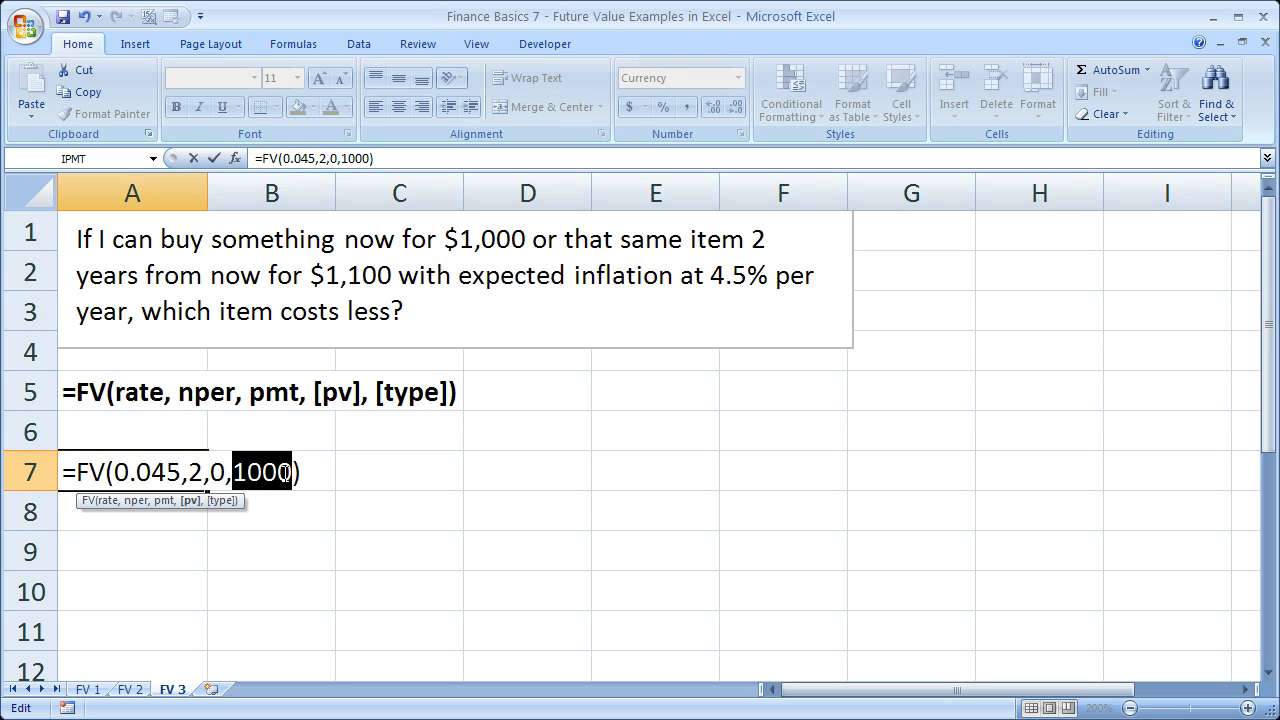
click(77, 472)
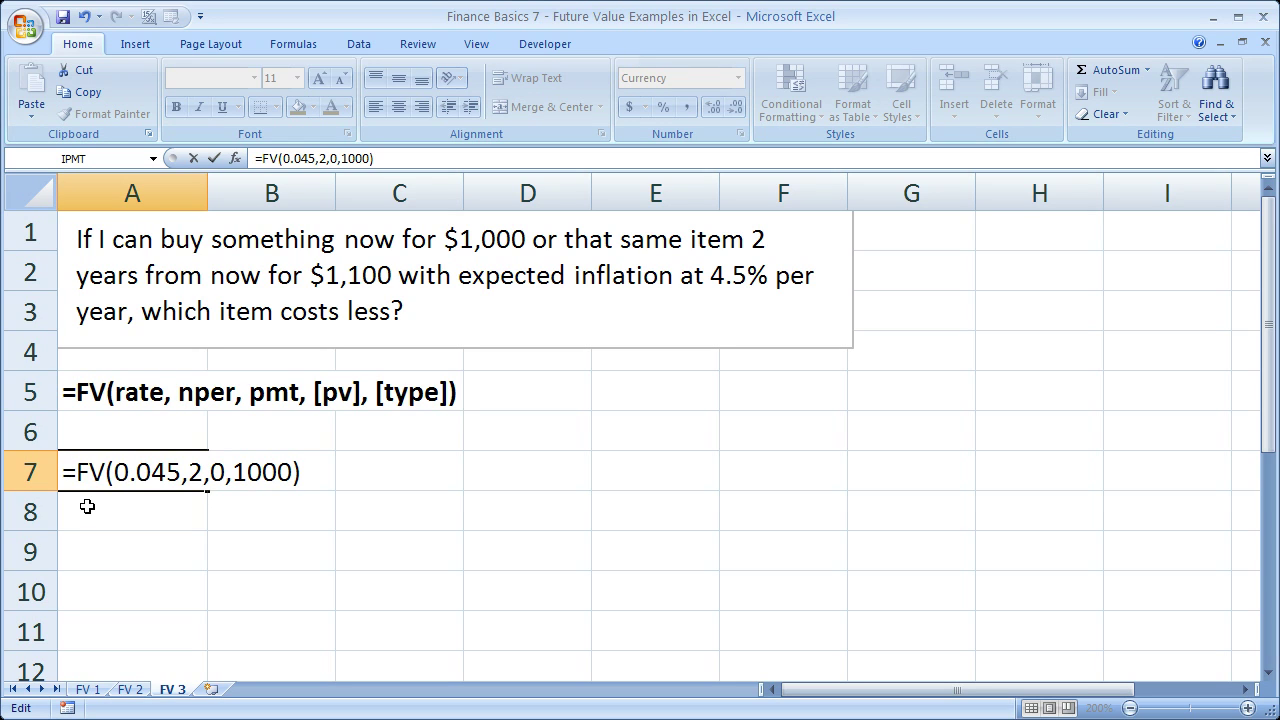
text(-)
key(Return)
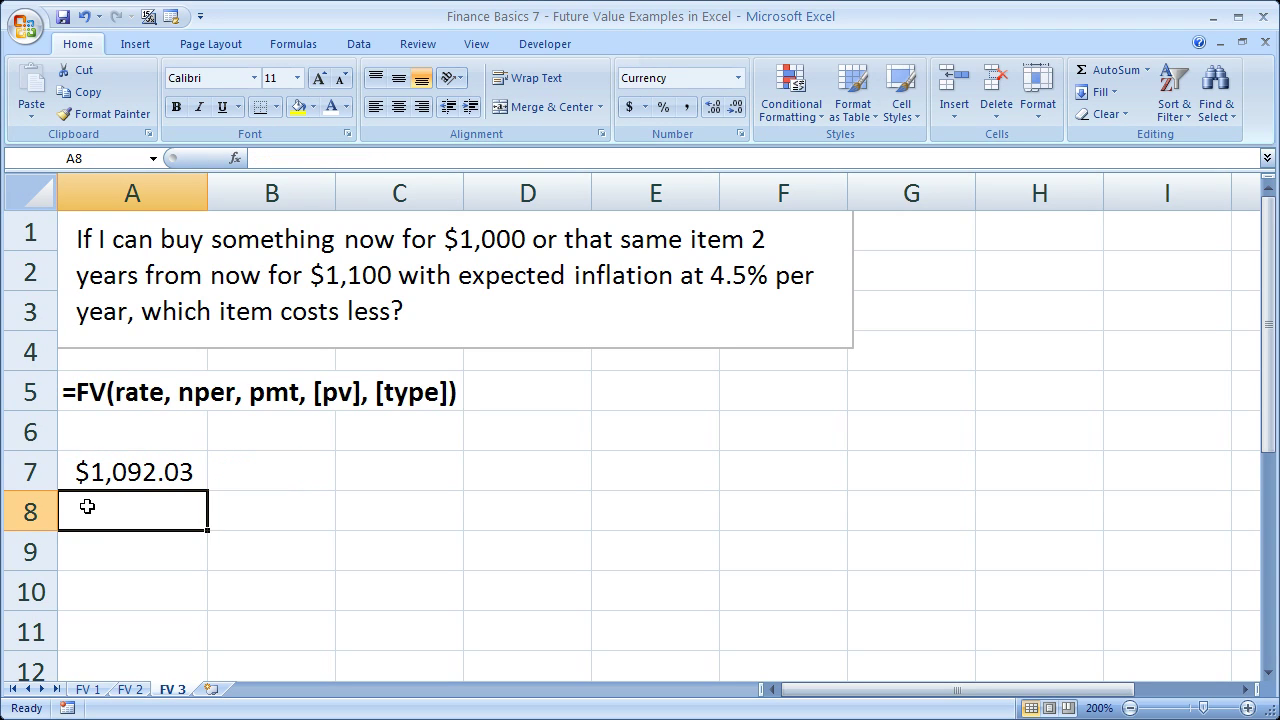
key(Up)
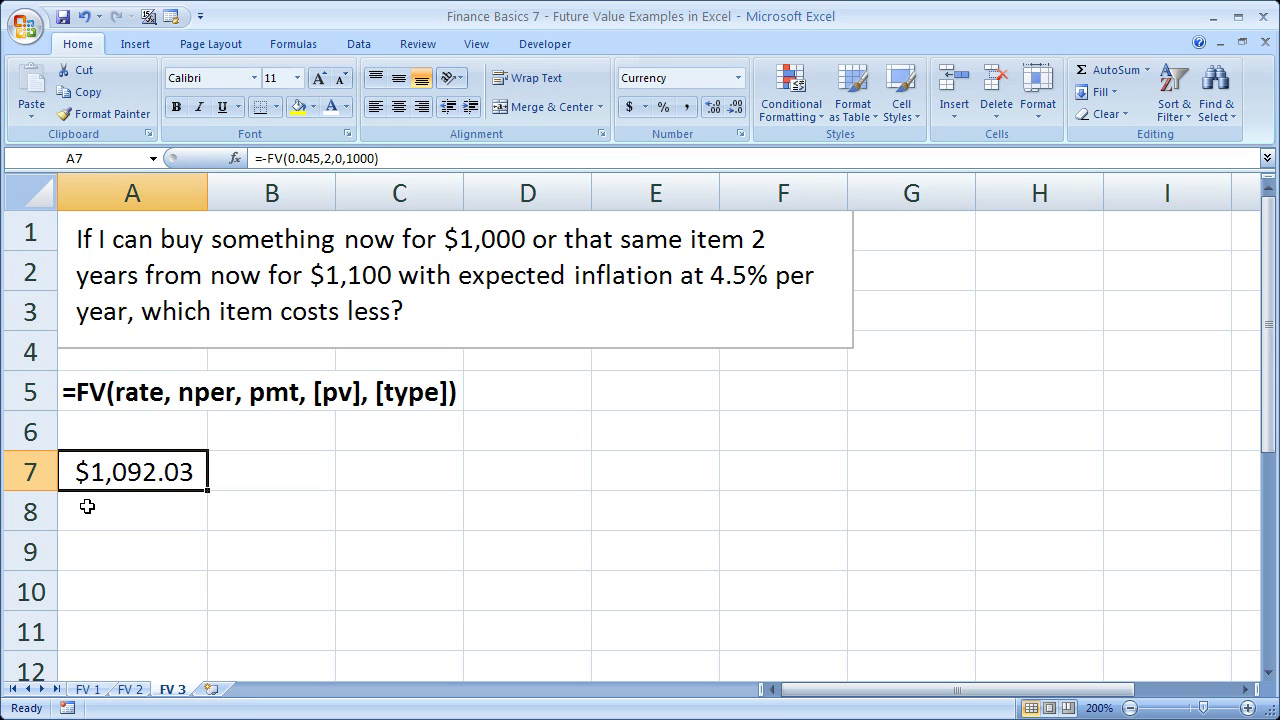